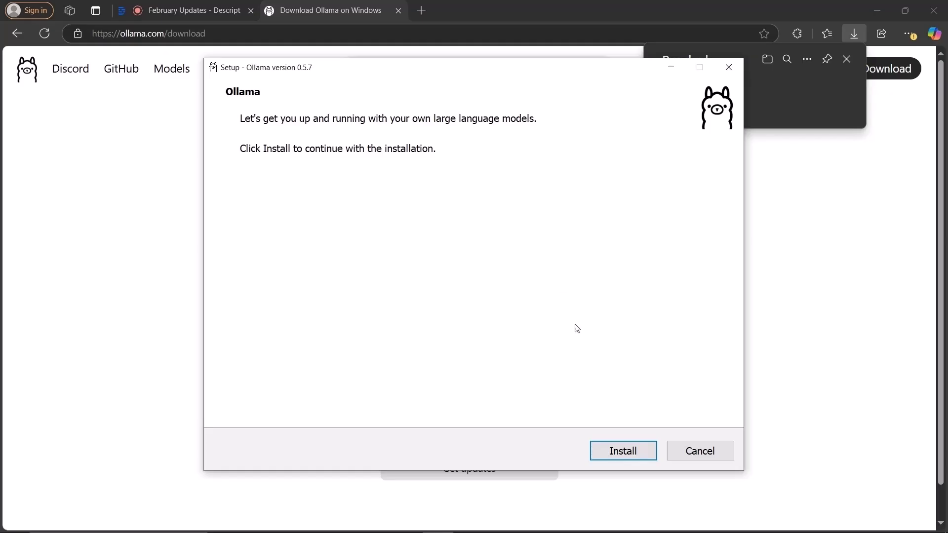
# - Install Ollama, and run the ollama command in a Windows command prompt to check the installation
pyautogui.click(624, 450)
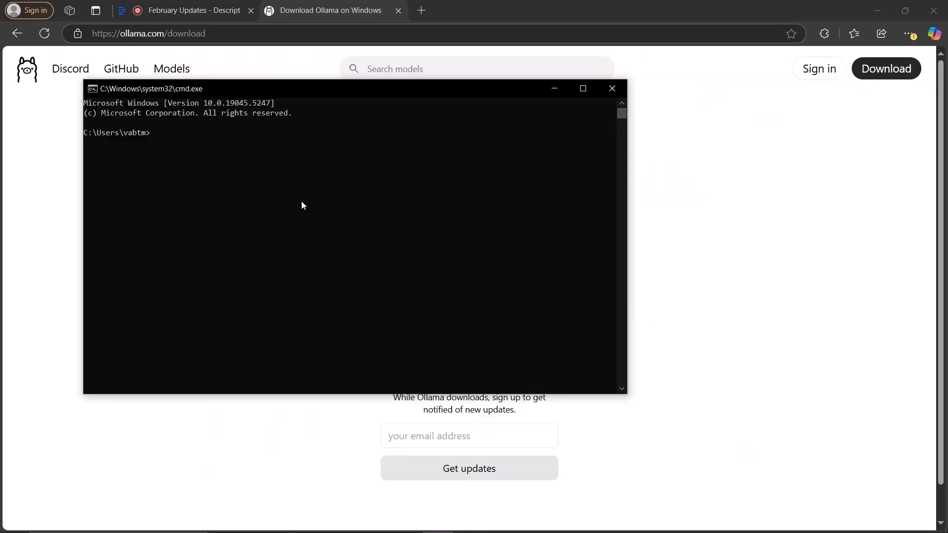
pyautogui.write('ollama')
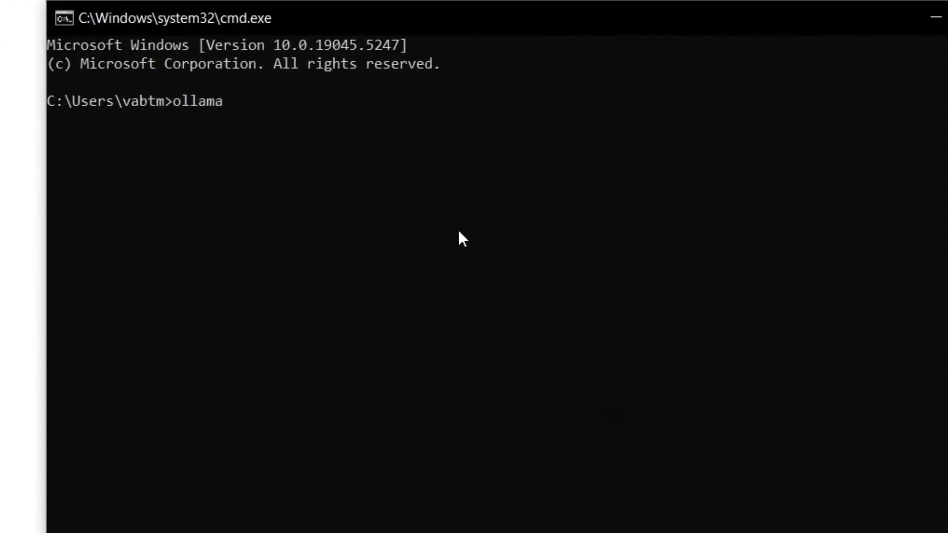
pyautogui.press('Return')
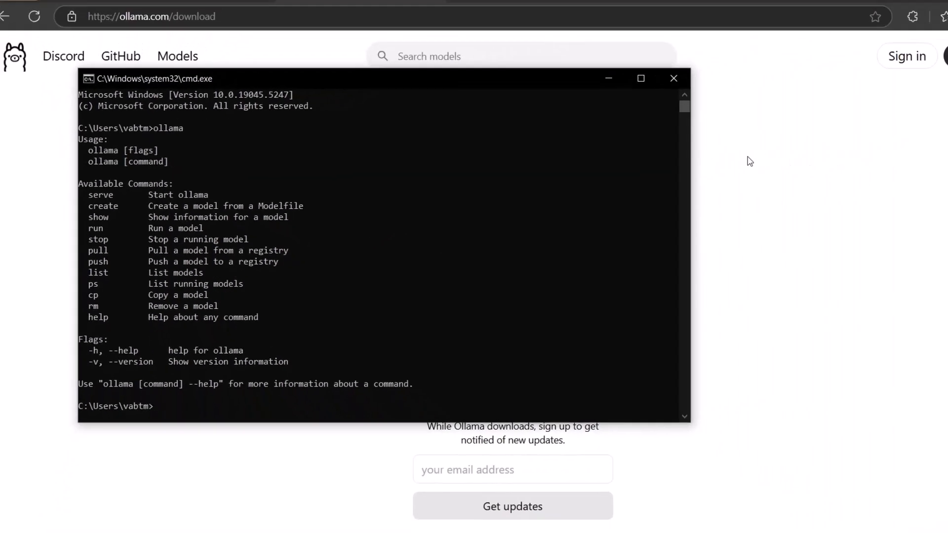
# - Switch back to the Ollama website in the browser and search its models for "translation"
pyautogui.click(680, 162)
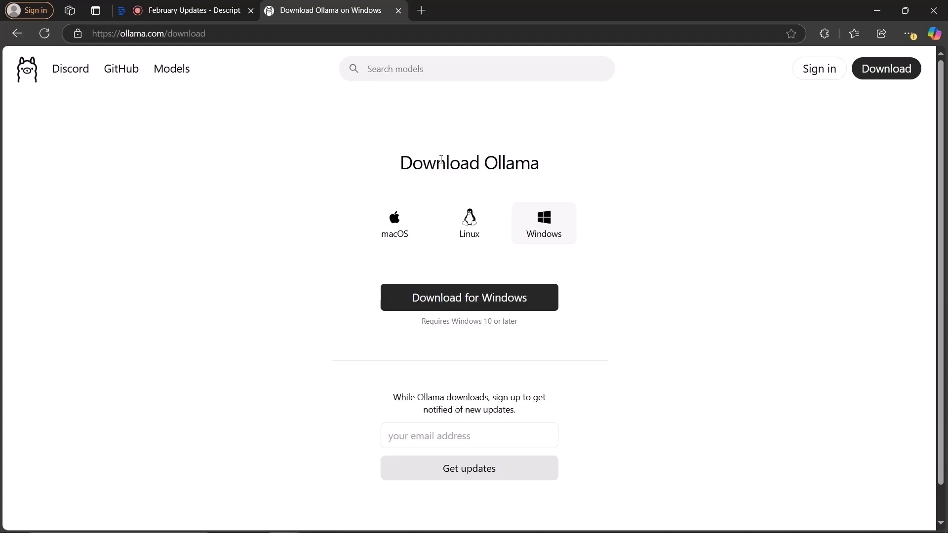
pyautogui.click(375, 64)
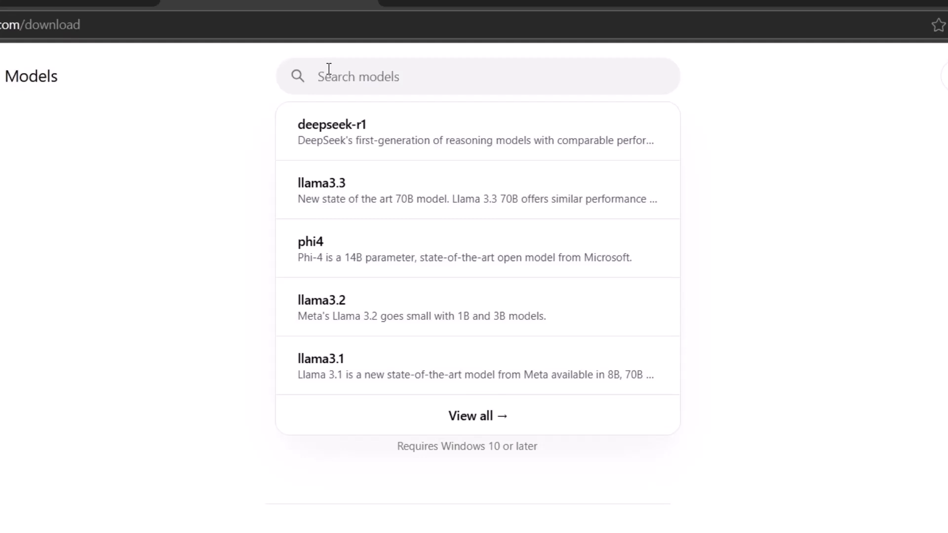
pyautogui.click(329, 68)
pyautogui.write('tran')
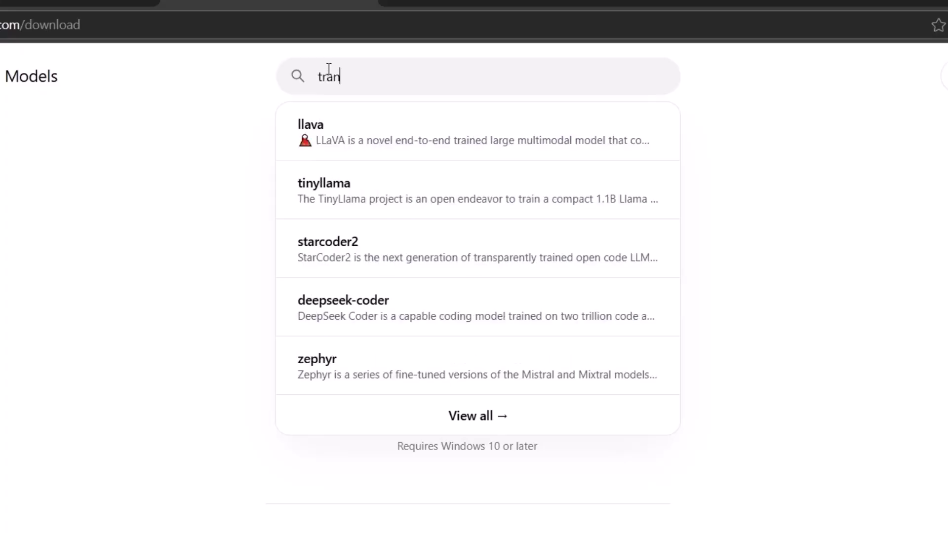
pyautogui.write('slation')
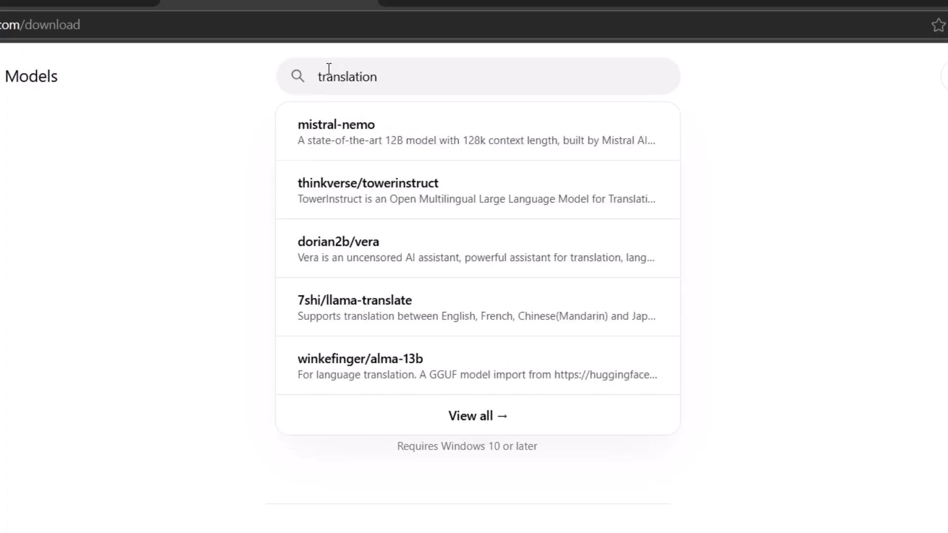
pyautogui.press('Return')
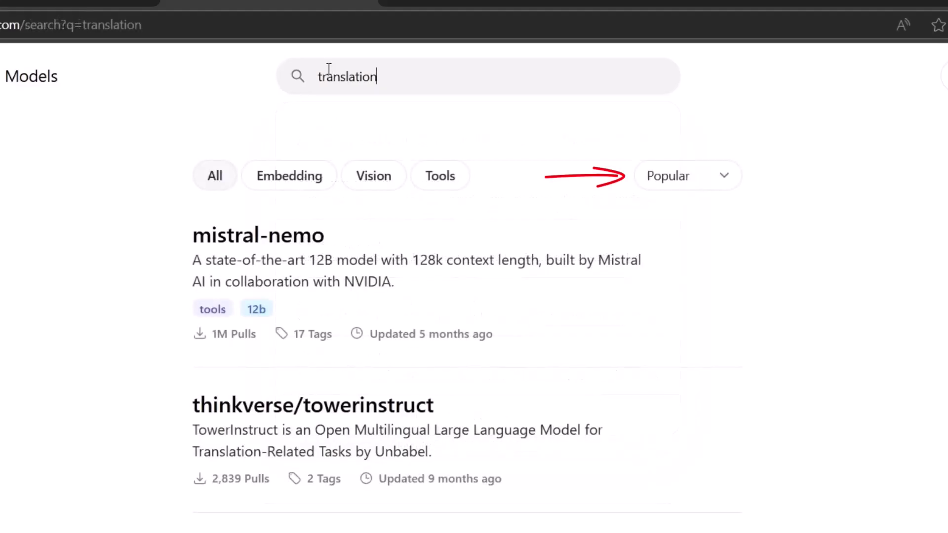
# - Search the Ollama models for "mistral-small" and open that model's page
pyautogui.moveTo(400, 80); pyautogui.dragTo(316, 84)
pyautogui.write('m')
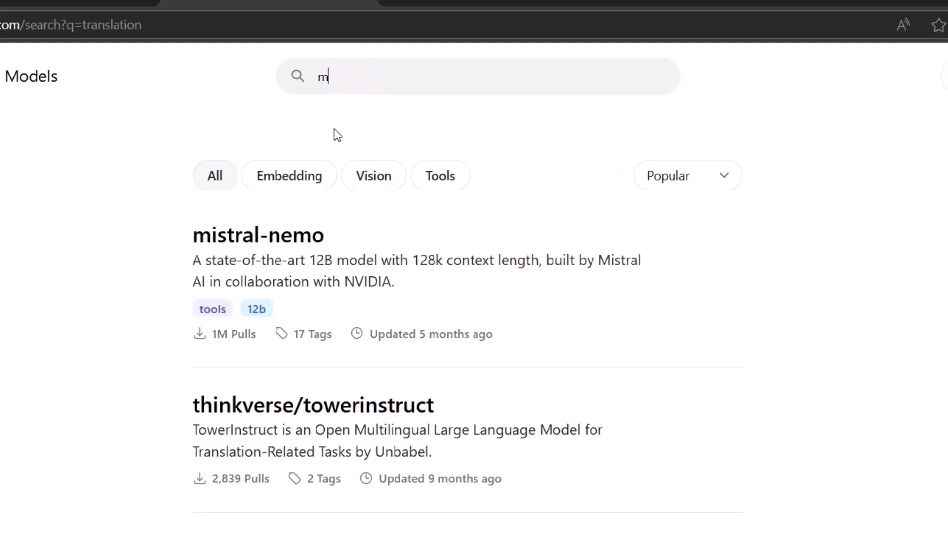
pyautogui.write('istral-small')
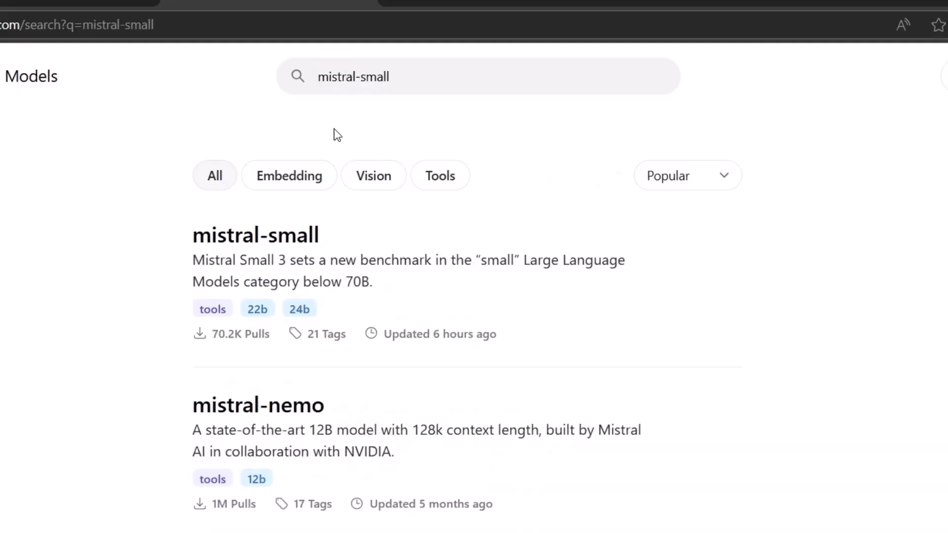
pyautogui.click(249, 240)
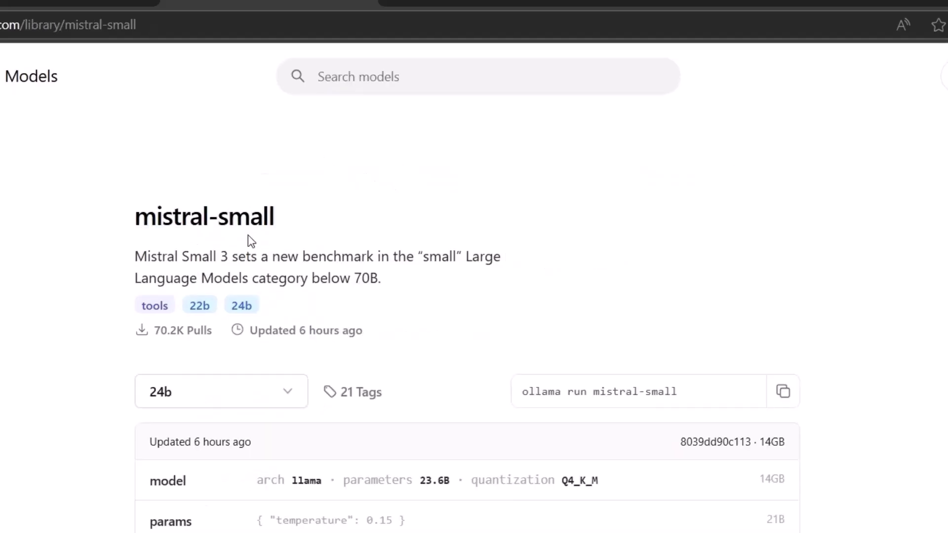
# - Copy the mistral-small run command into the command prompt, change run to pull, and execute it to download the model
pyautogui.click(785, 394)
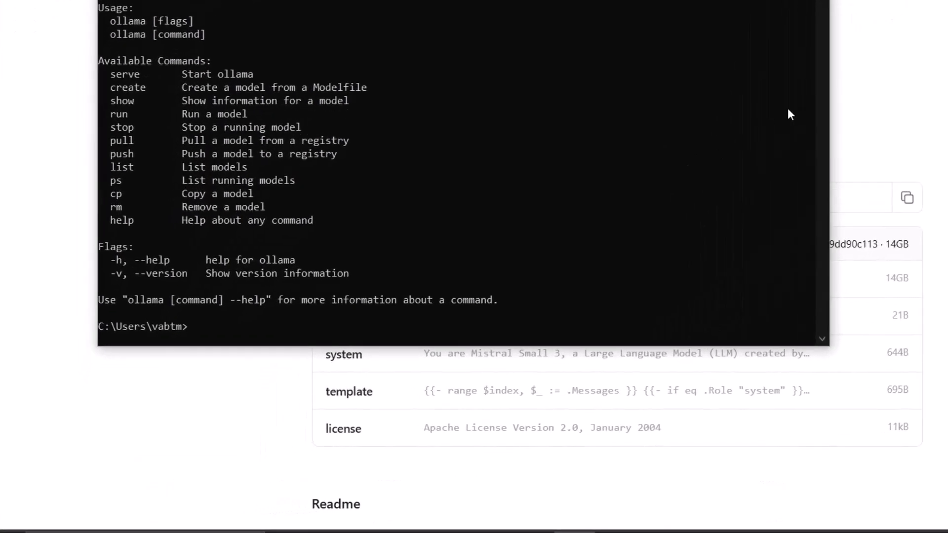
pyautogui.hotkey('ctrl', 'v')
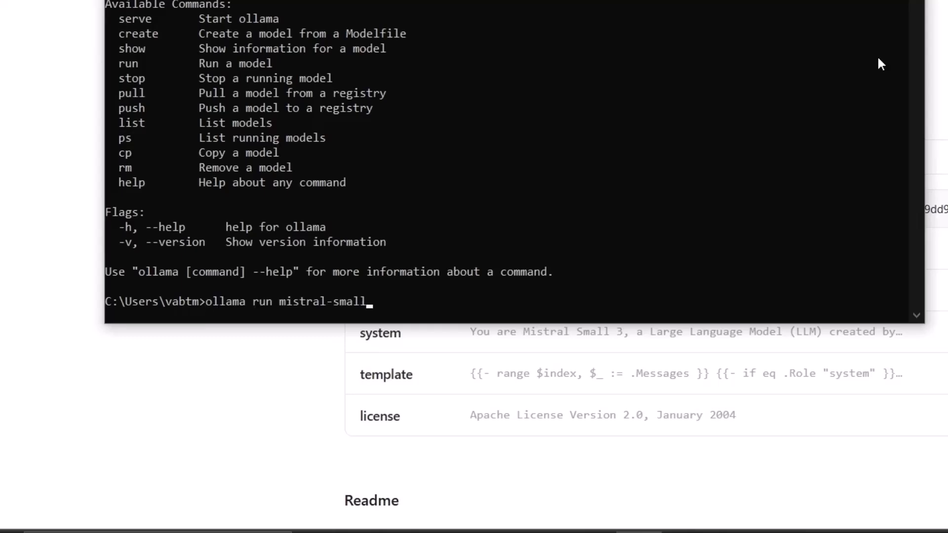
pyautogui.press('Left')
pyautogui.press('Left')
pyautogui.press('Left')
pyautogui.press('Left')
pyautogui.press('Left')
pyautogui.press('Left')
pyautogui.press('Left')
pyautogui.press('Left')
pyautogui.press('Left')
pyautogui.press('Left')
pyautogui.press('Left')
pyautogui.press('Left')
pyautogui.press('Left')
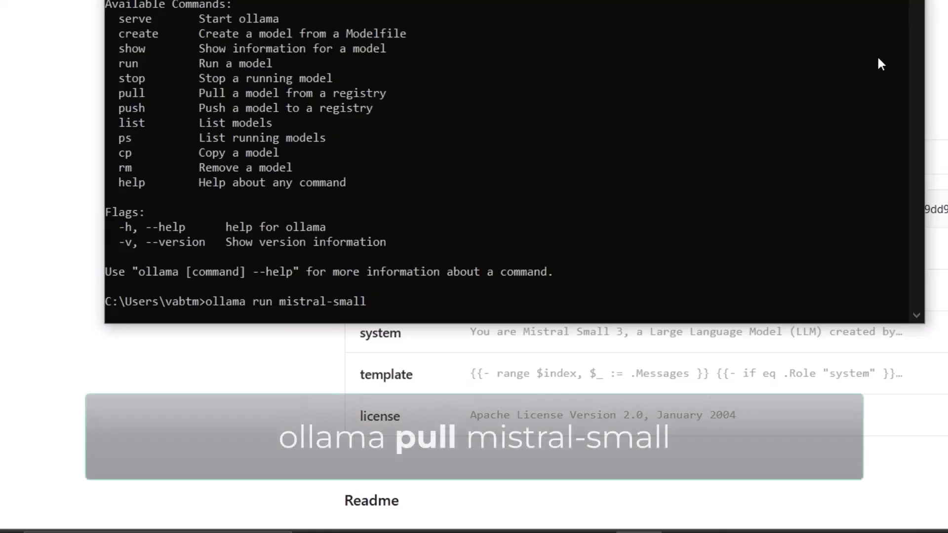
pyautogui.press('BackSpace')
pyautogui.press('BackSpace')
pyautogui.press('BackSpace')
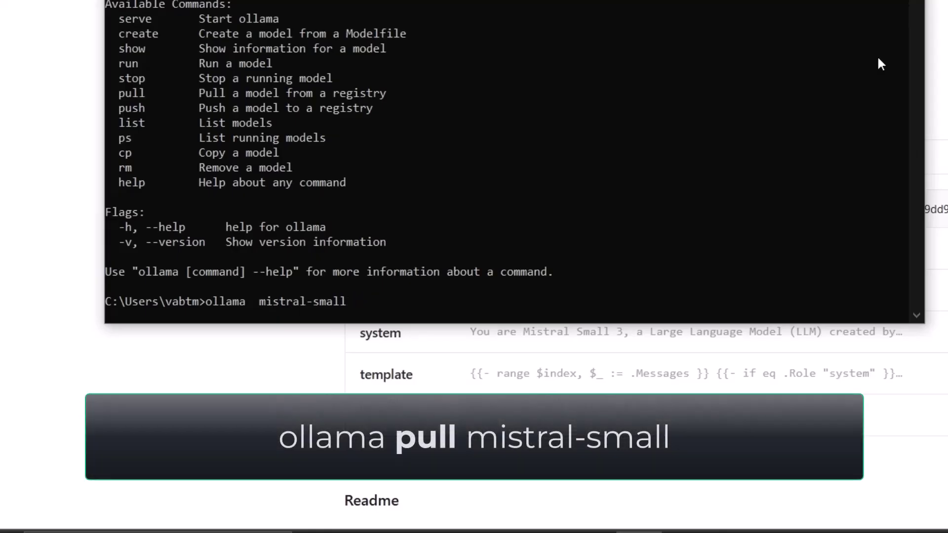
pyautogui.write('pull')
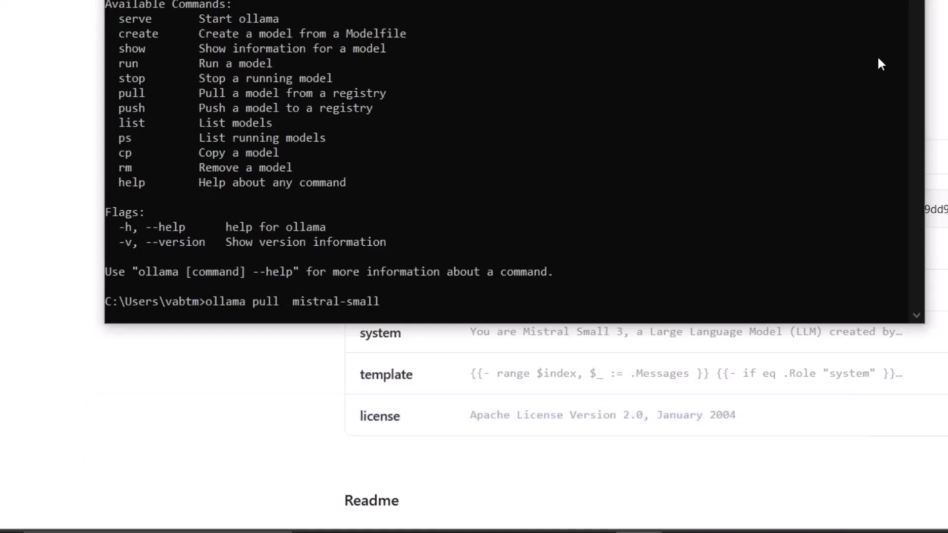
pyautogui.press('End')
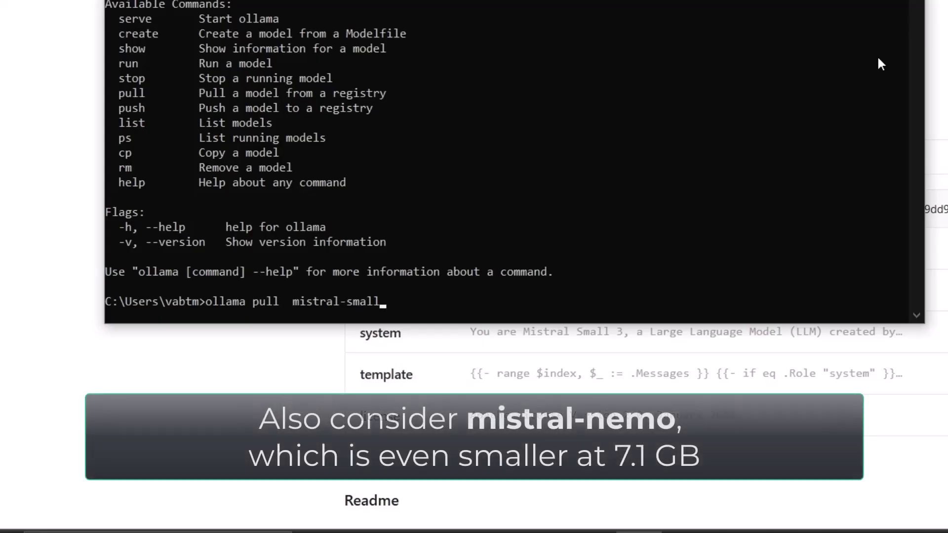
pyautogui.press('Return')
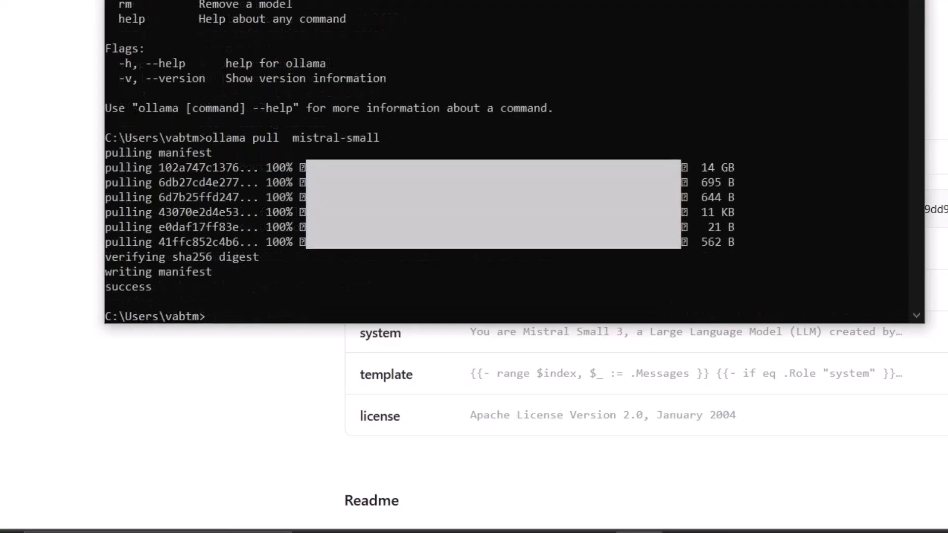
# - Run "ollama list" in the command prompt to check the installed models
pyautogui.write('ollama')
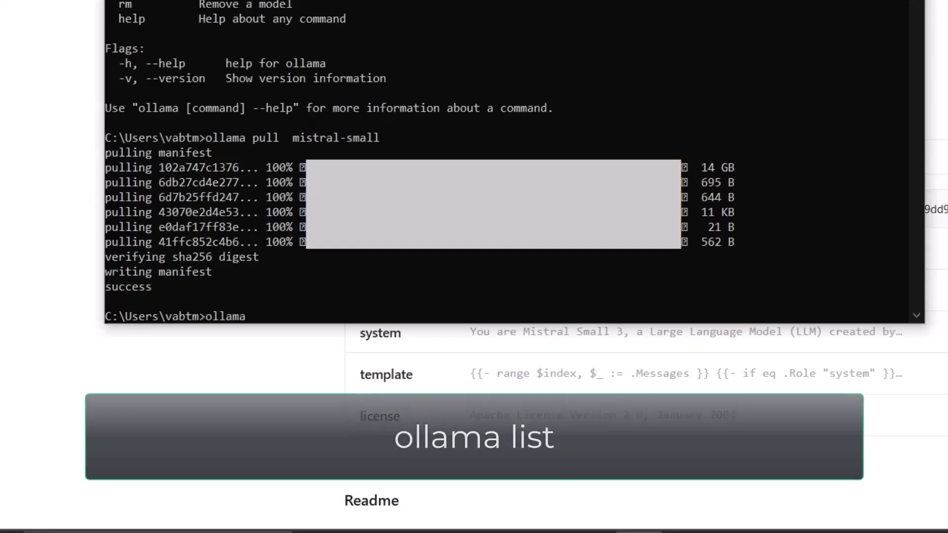
pyautogui.write(' list')
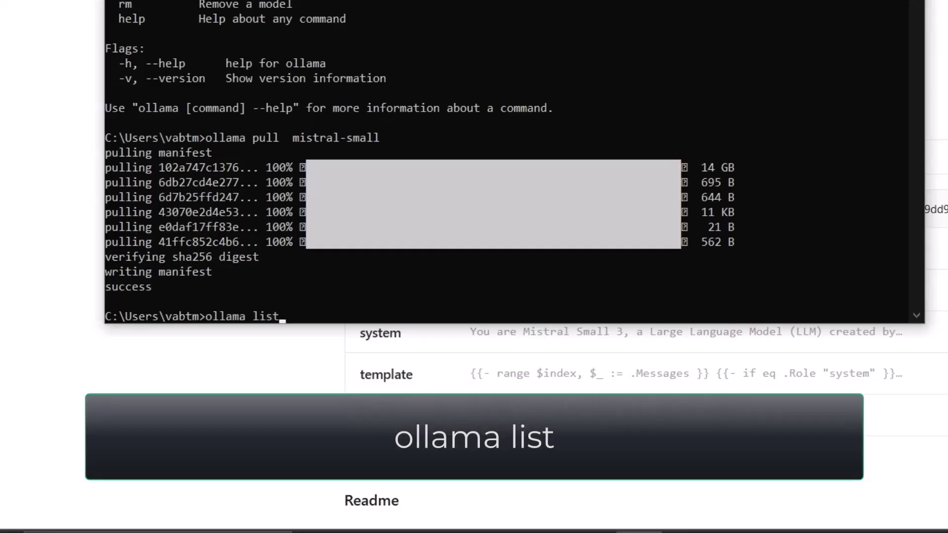
pyautogui.press('Return')
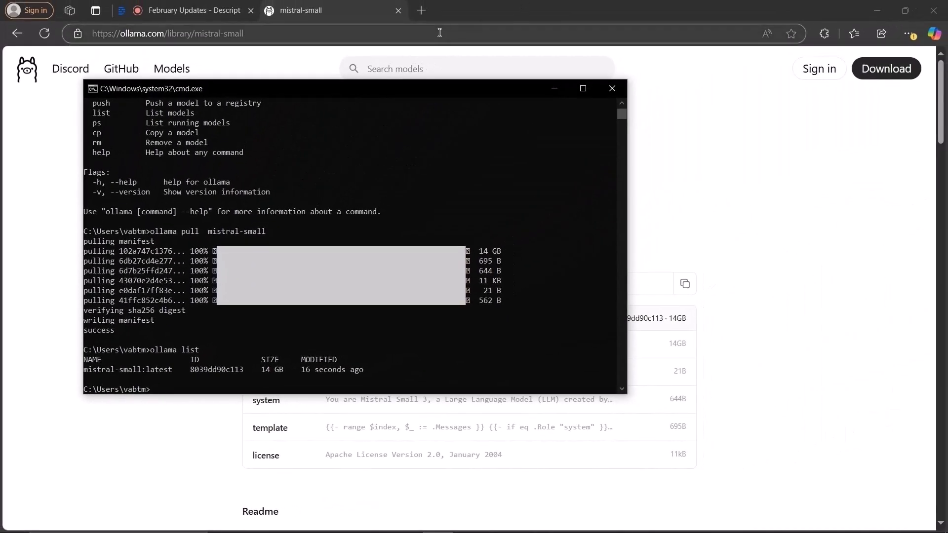
# - Go to docker.com in the browser and open the Docker Desktop product page
pyautogui.click(440, 32)
pyautogui.write('do')
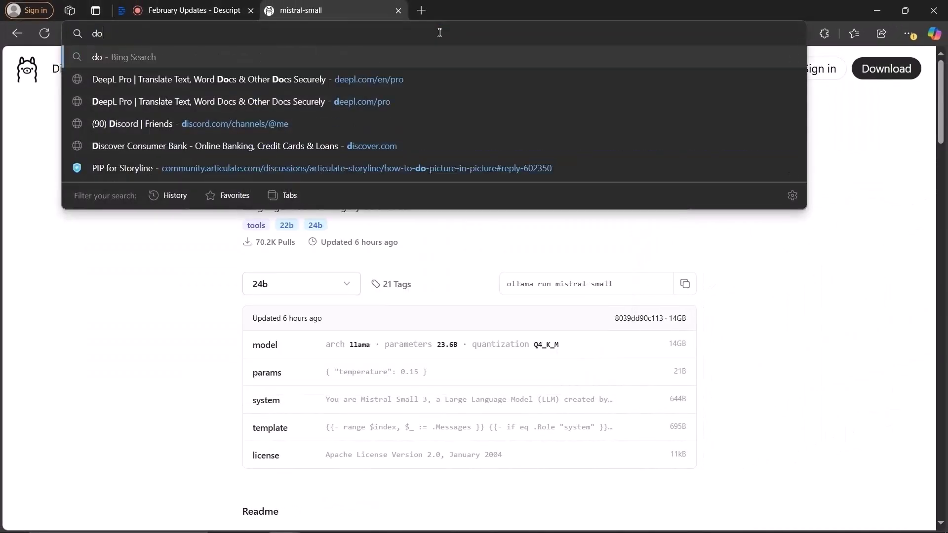
pyautogui.write('cker.com')
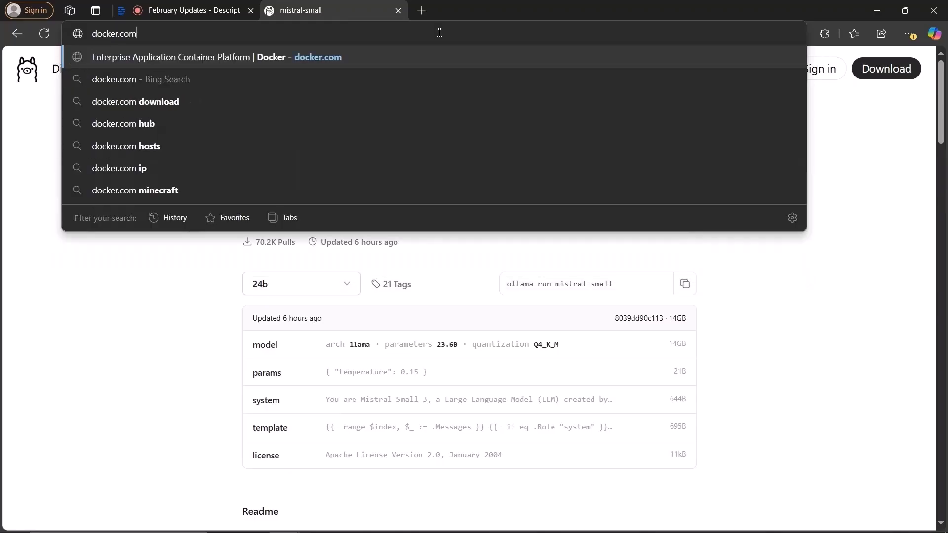
pyautogui.press('Return')
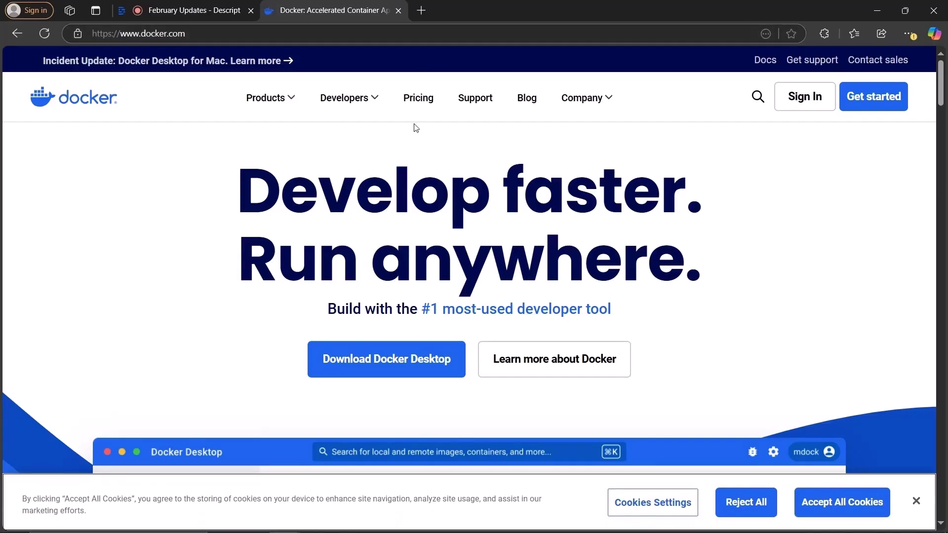
pyautogui.moveTo(284, 101)
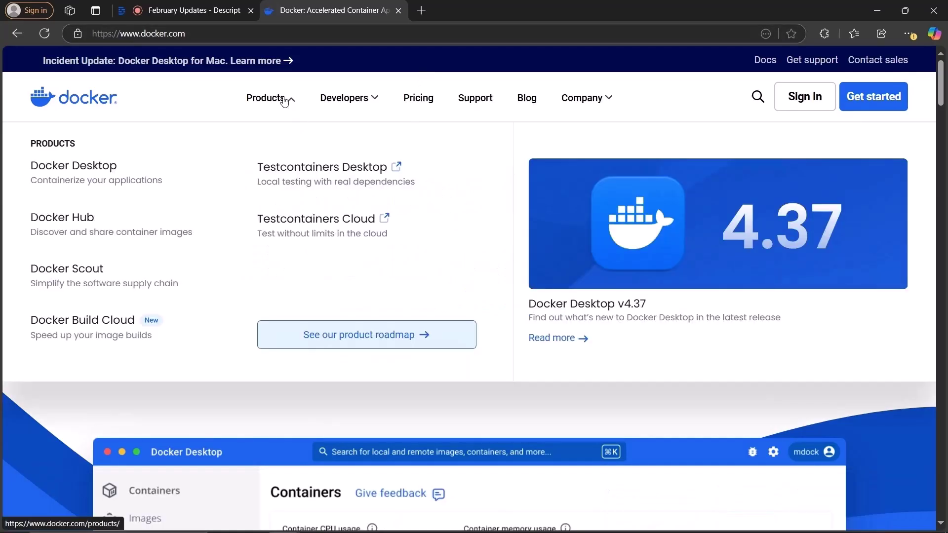
pyautogui.click(104, 172)
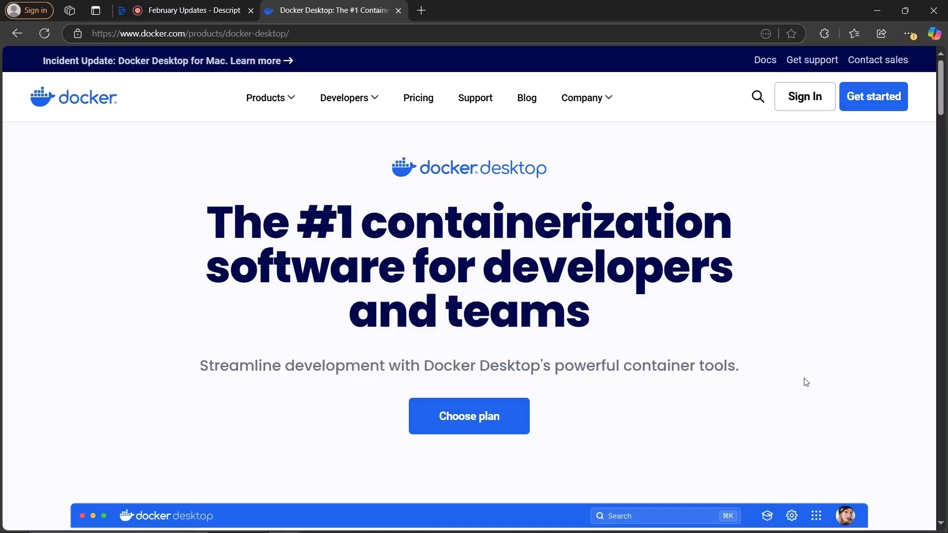
# - Download Docker Desktop for Windows and install it using WSL 2 instead of Hyper-V, with a desktop shortcut
pyautogui.scroll(-8, 806, 382)
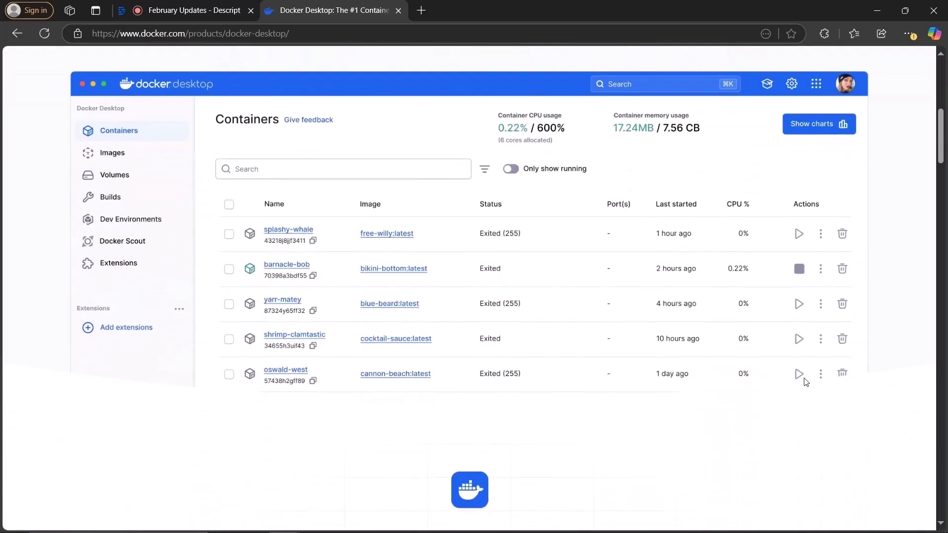
pyautogui.scroll(-8, 806, 382)
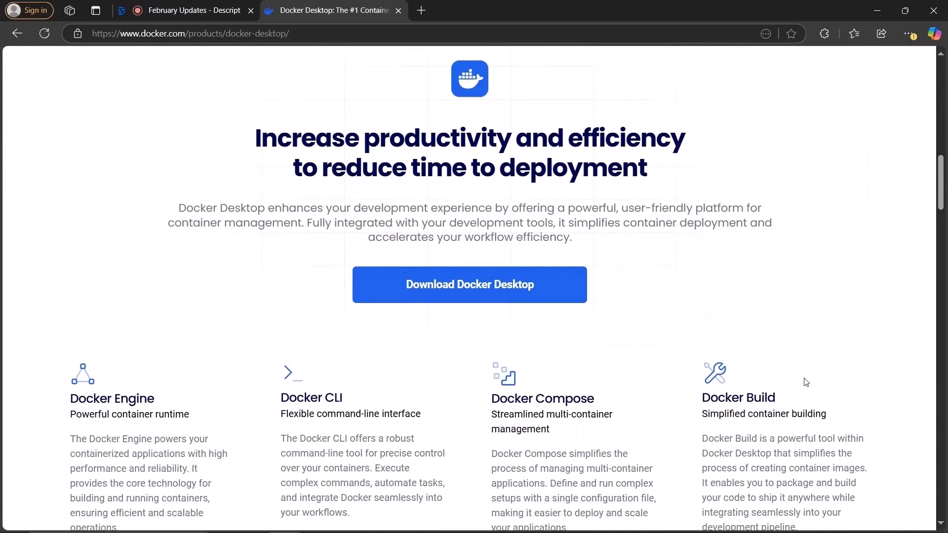
pyautogui.scroll(-3, 805, 381)
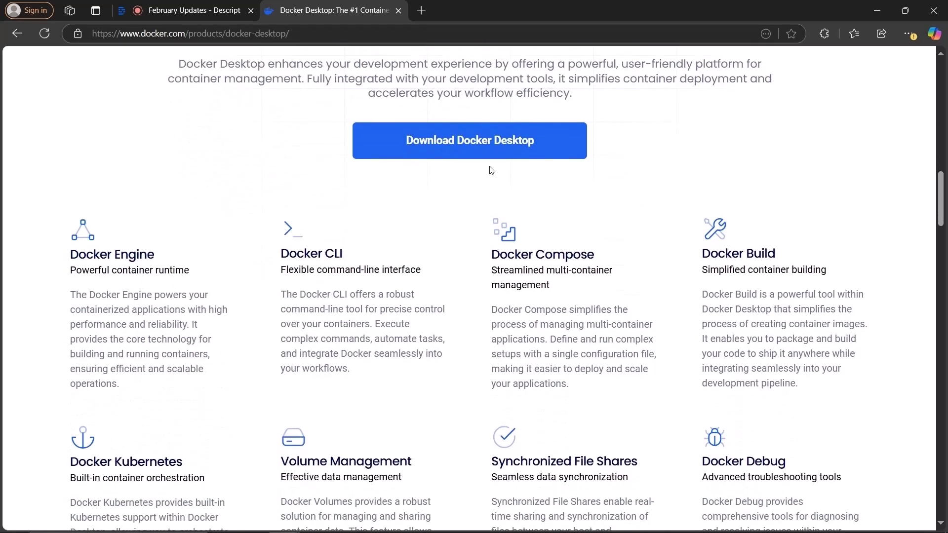
pyautogui.moveTo(460, 142)
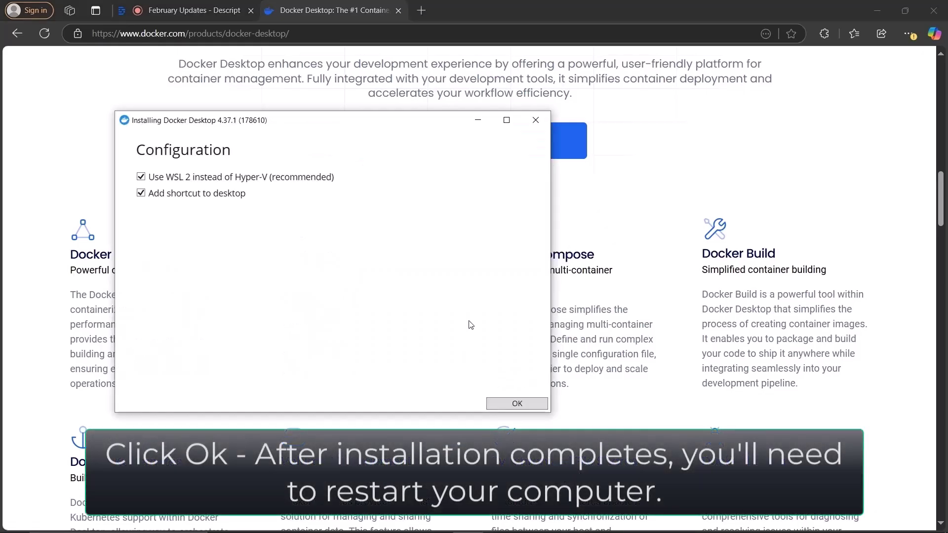
pyautogui.click(514, 404)
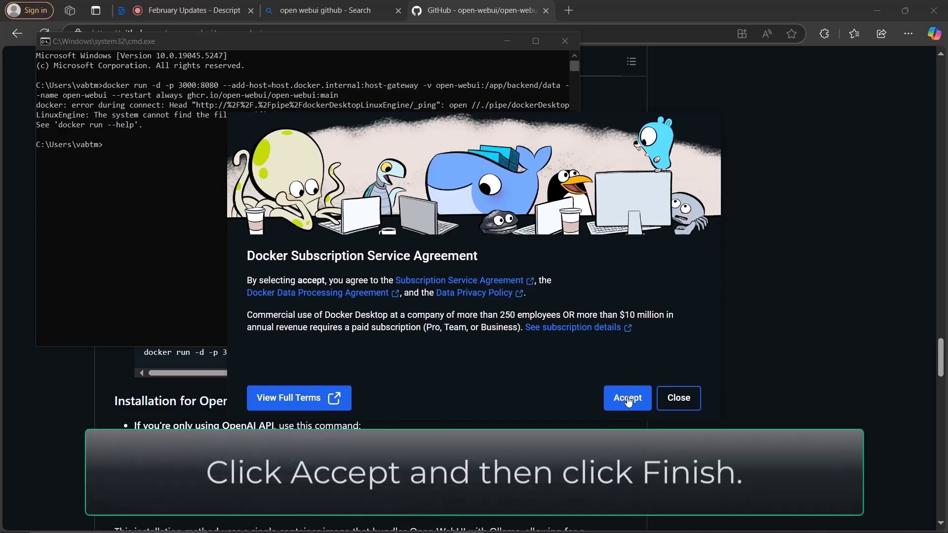
# - Accept the Docker Subscription Service Agreement, skip the sign-in and welcome survey, and dismiss the sign-in banner
pyautogui.click(628, 398)
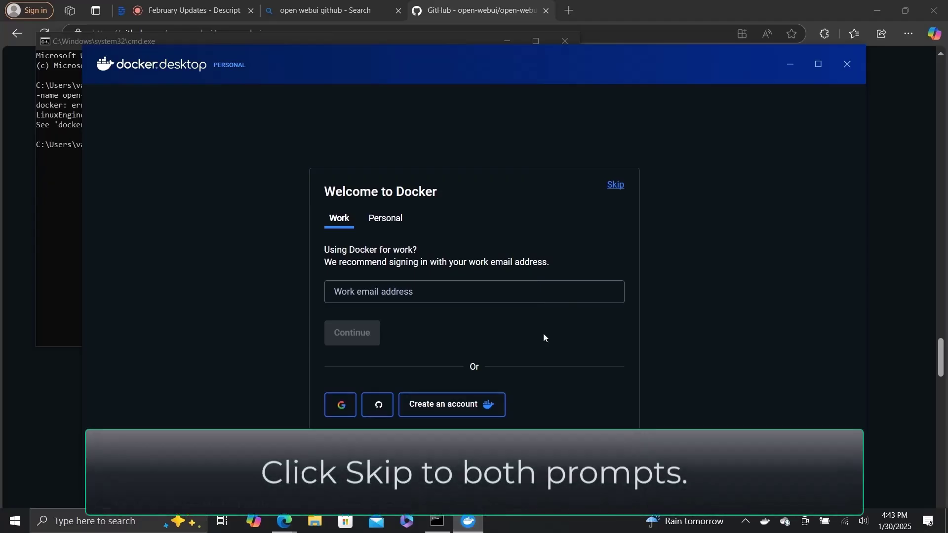
pyautogui.click(615, 185)
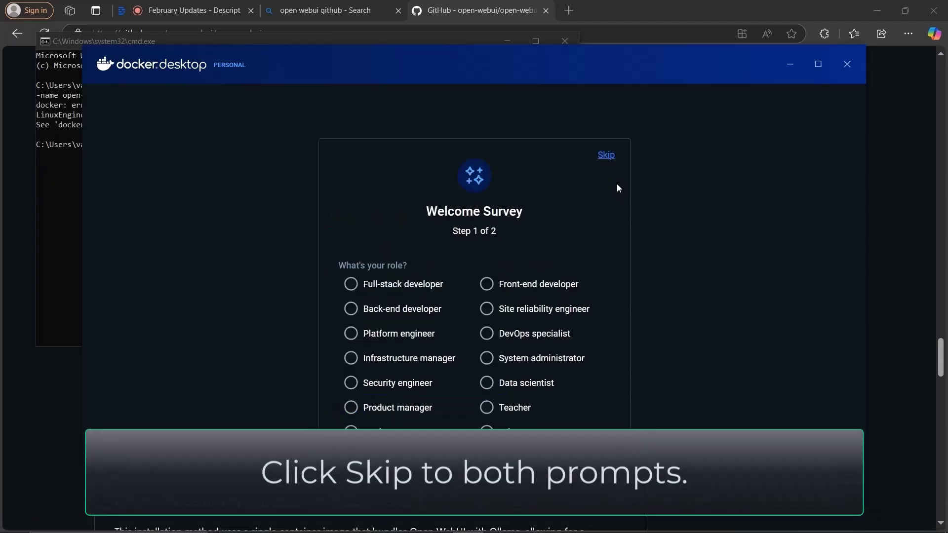
pyautogui.click(607, 156)
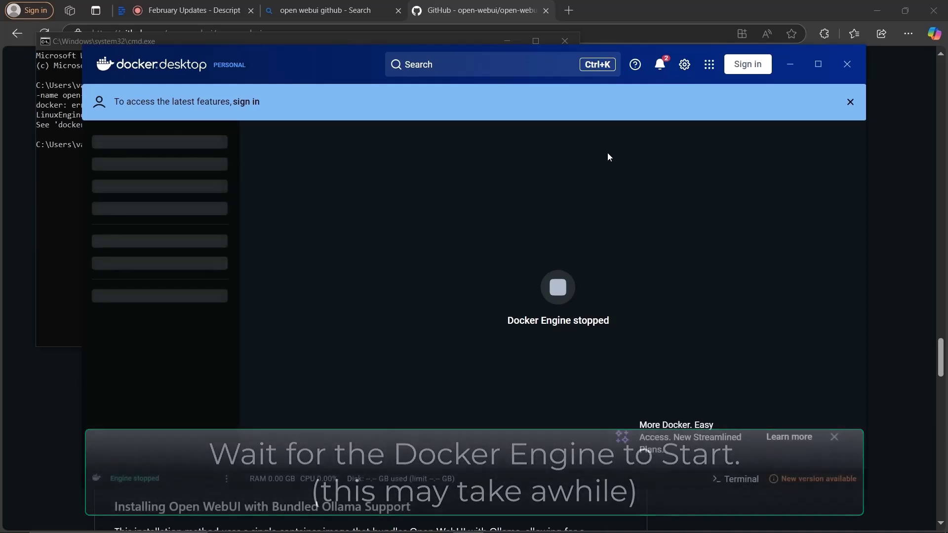
pyautogui.click(851, 102)
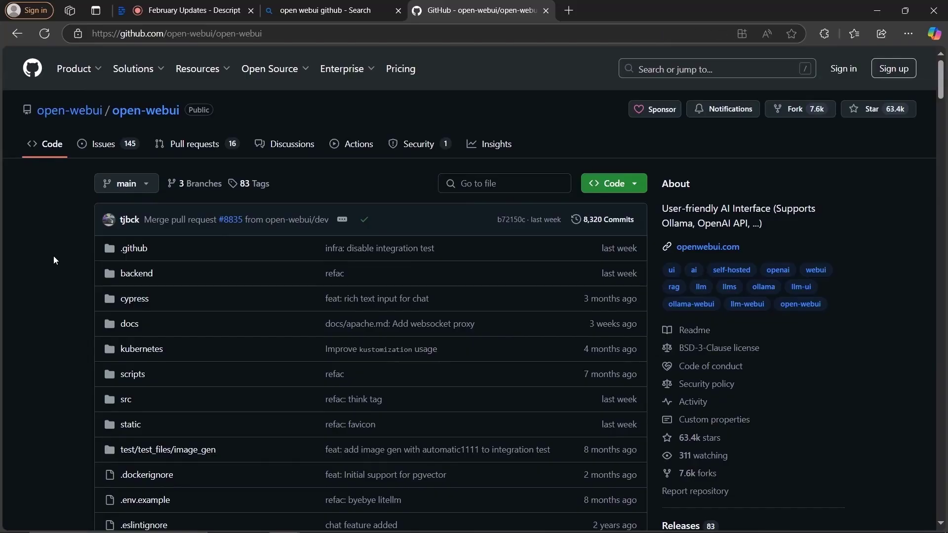
# - Find the default-configuration Docker command for Ollama on this computer in the Open WebUI README and run it in a command prompt
pyautogui.scroll(-12, 55, 259)
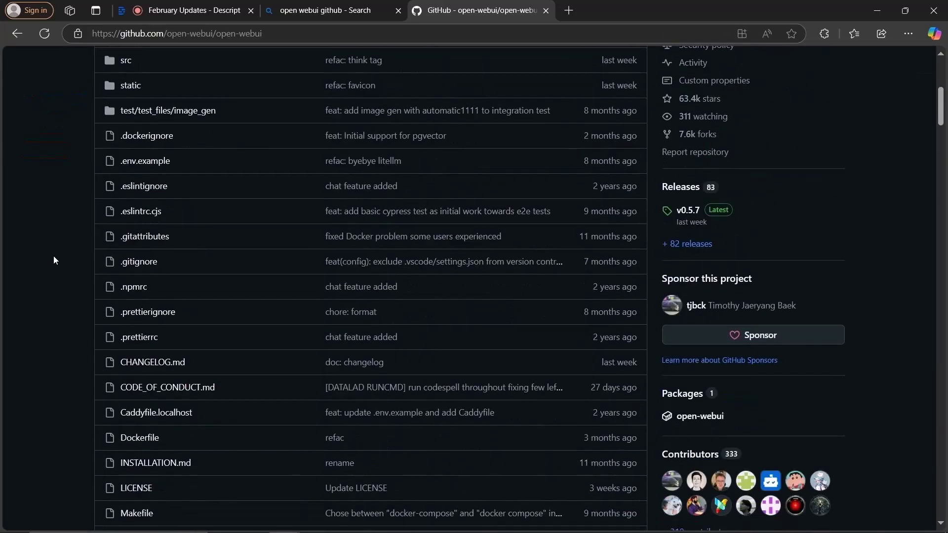
pyautogui.scroll(-20, 55, 259)
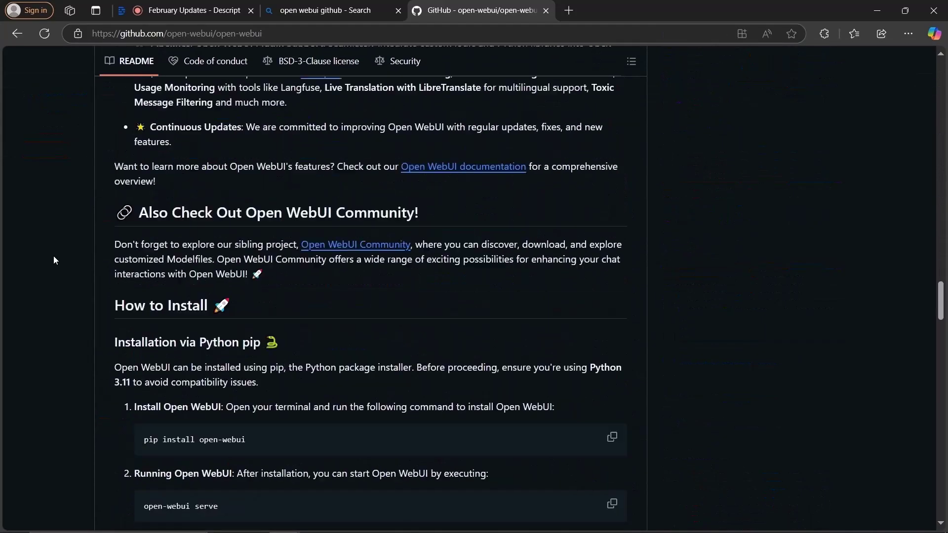
pyautogui.scroll(-8, 55, 260)
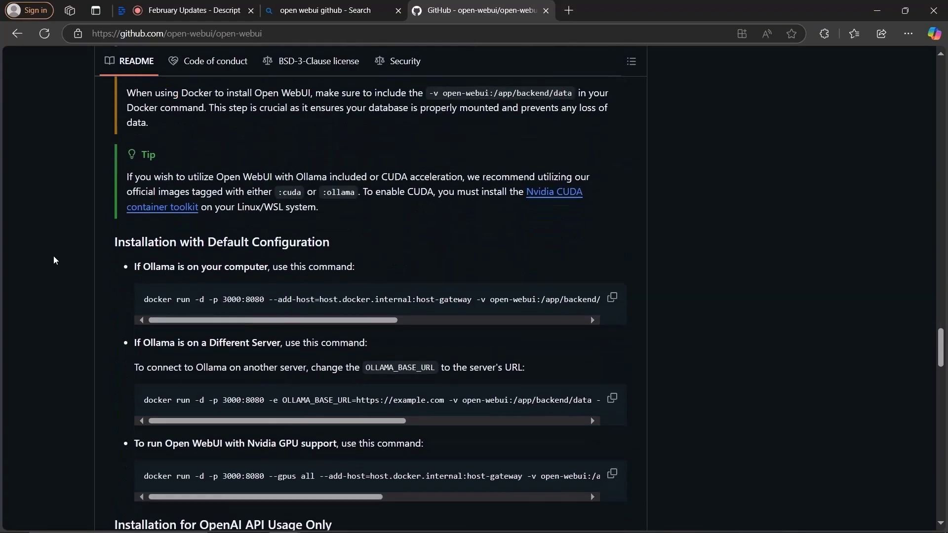
pyautogui.scroll(-1, 54, 256)
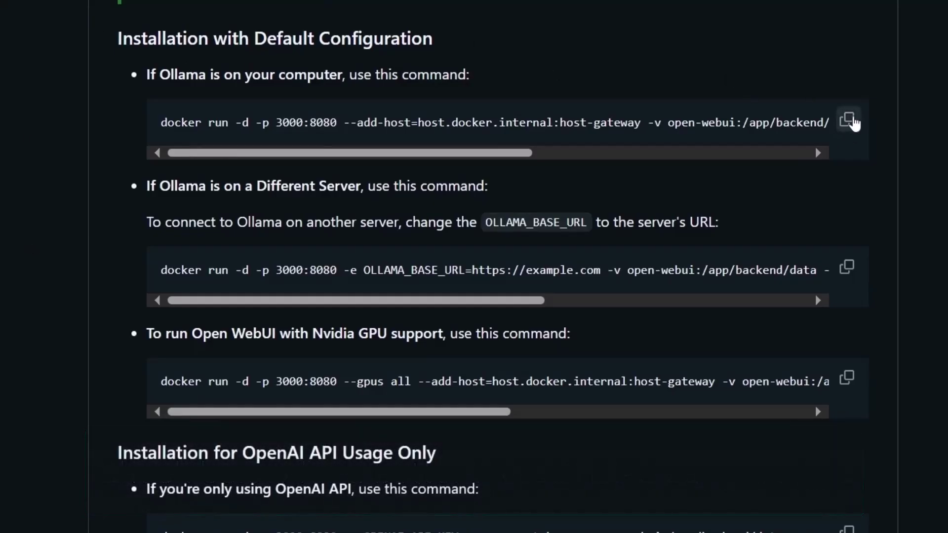
pyautogui.press('super+r')
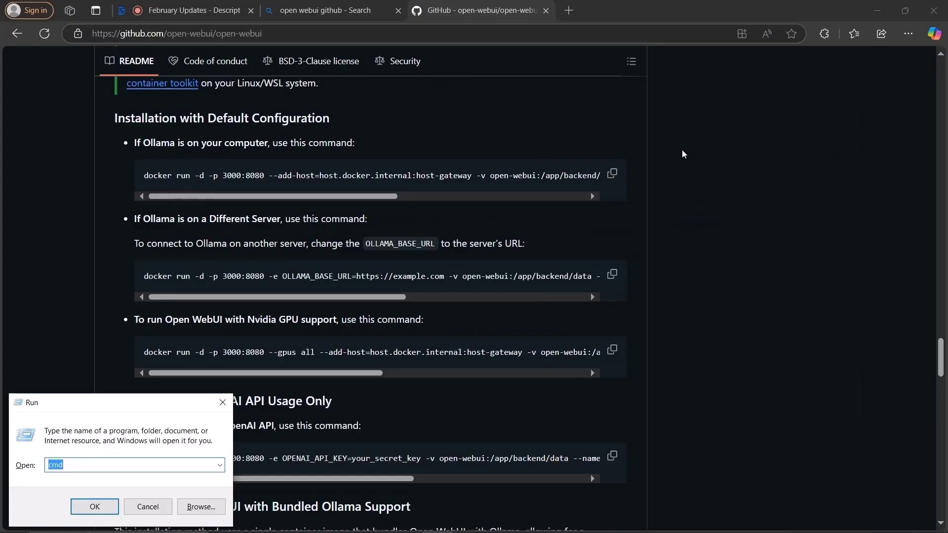
pyautogui.press('Return')
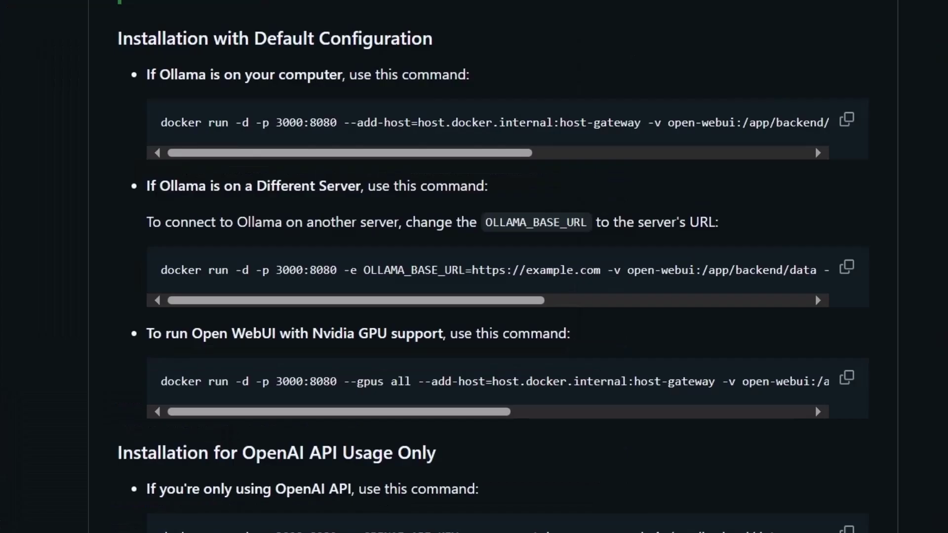
pyautogui.write('docker run -d -p 3000:8080 --add-host=host.docker.internal:host-gateway -v open-webui:/app/backend/data --name open-webui --restart always ghcr.io/open-webui/open-webui:main')
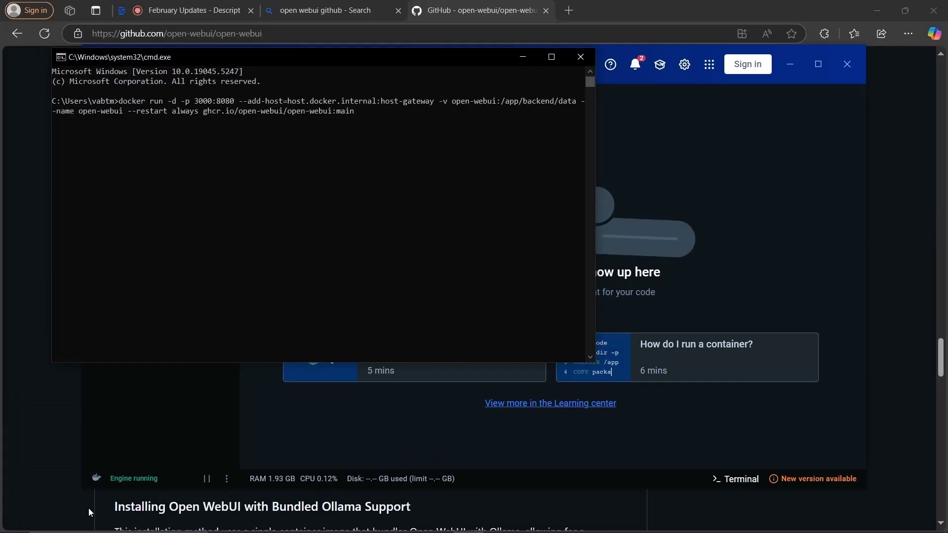
pyautogui.press('Return')
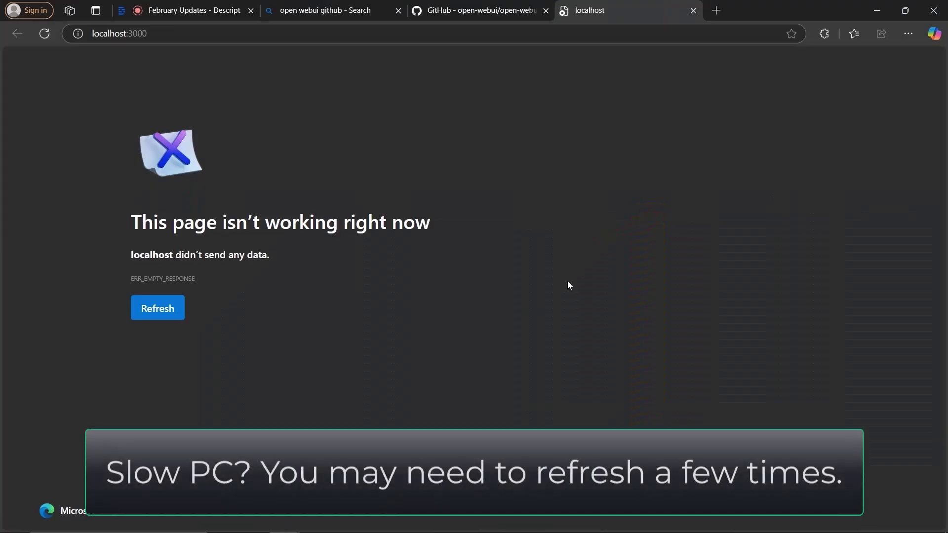
# - Reload localhost:3000 to get started in Open WebUI and dismiss its release notes
pyautogui.click(161, 308)
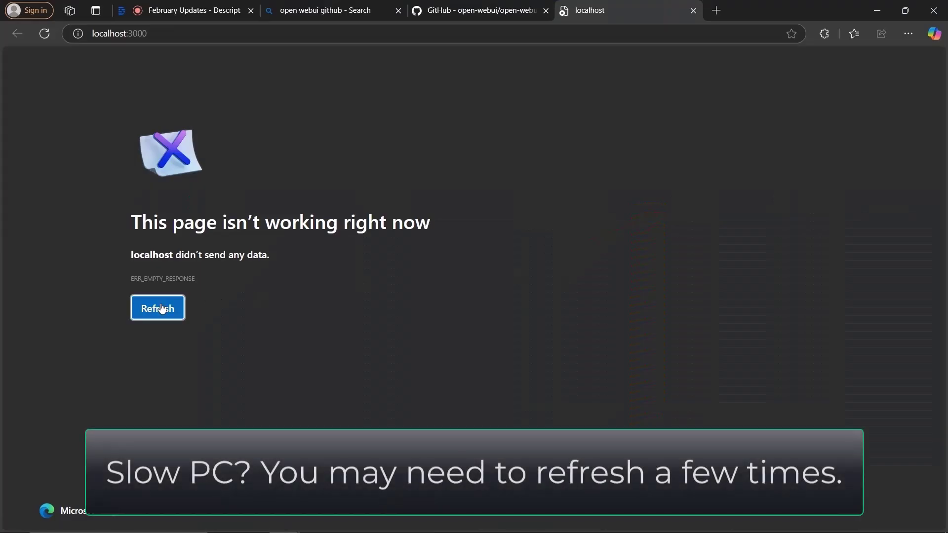
pyautogui.click(161, 308)
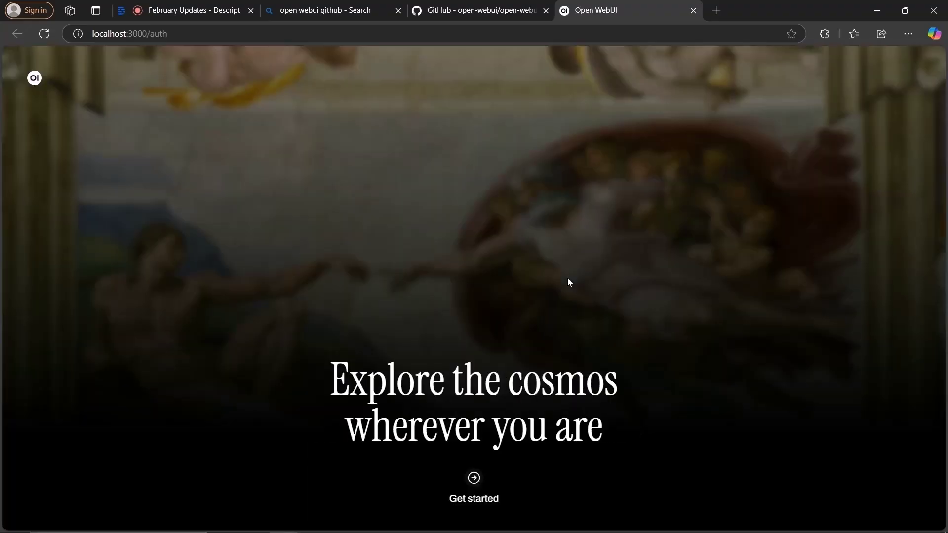
pyautogui.click(474, 478)
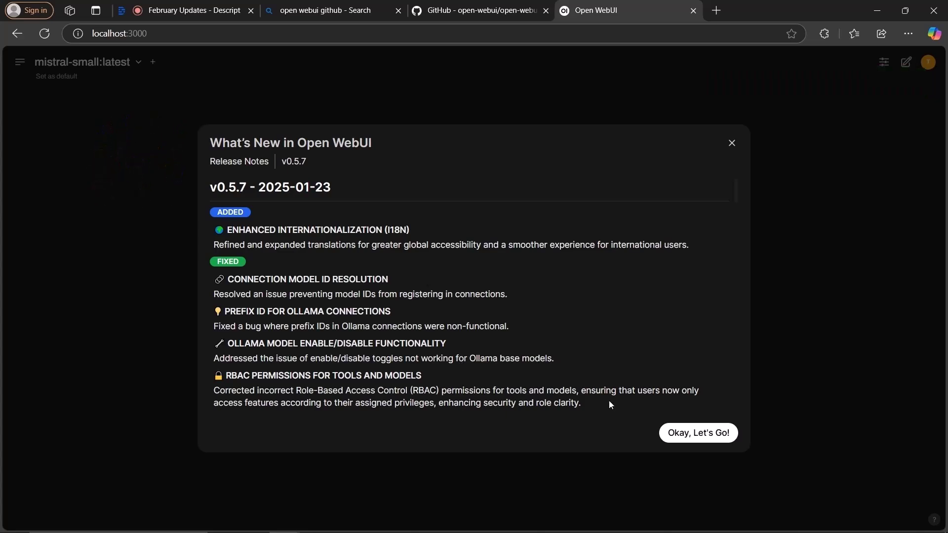
pyautogui.click(686, 433)
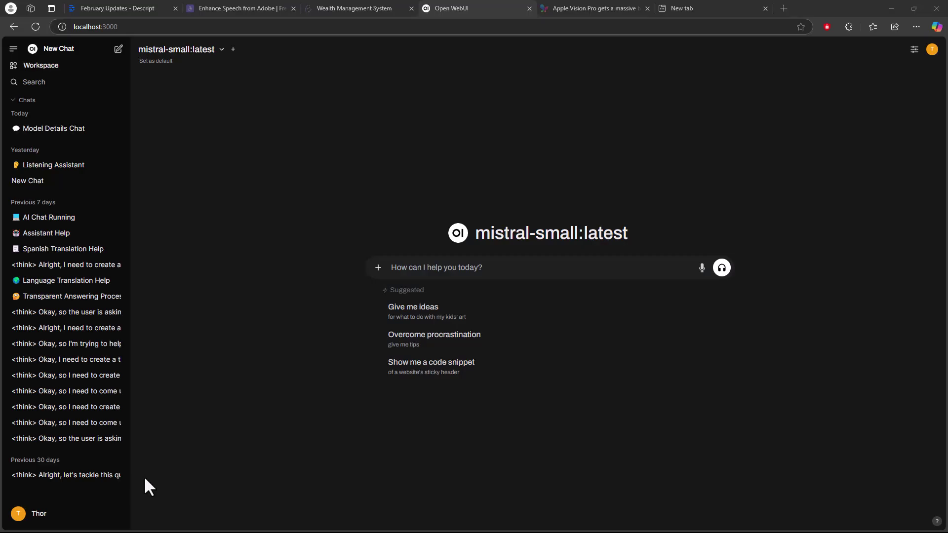
# - Open the general settings of the Open WebUI admin area to check the Enable API Key option
pyautogui.click(17, 516)
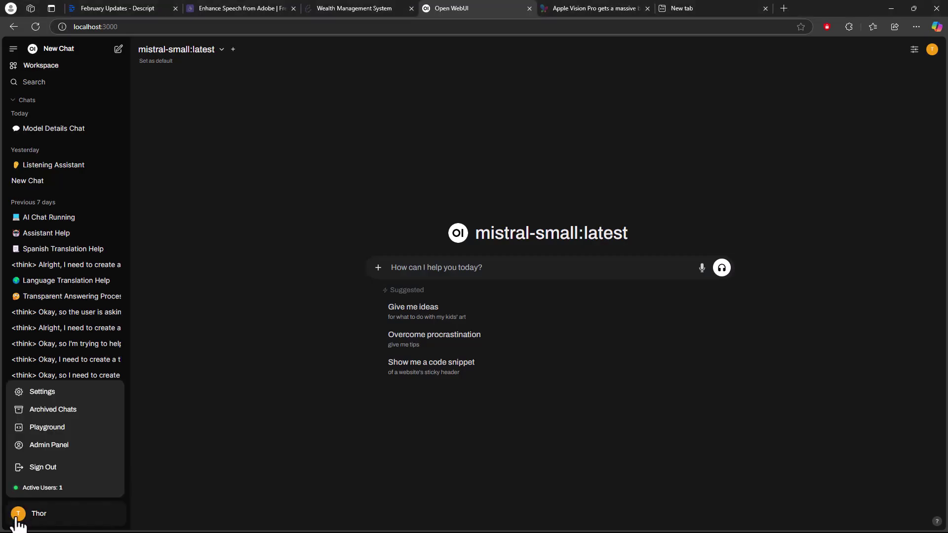
pyautogui.click(59, 448)
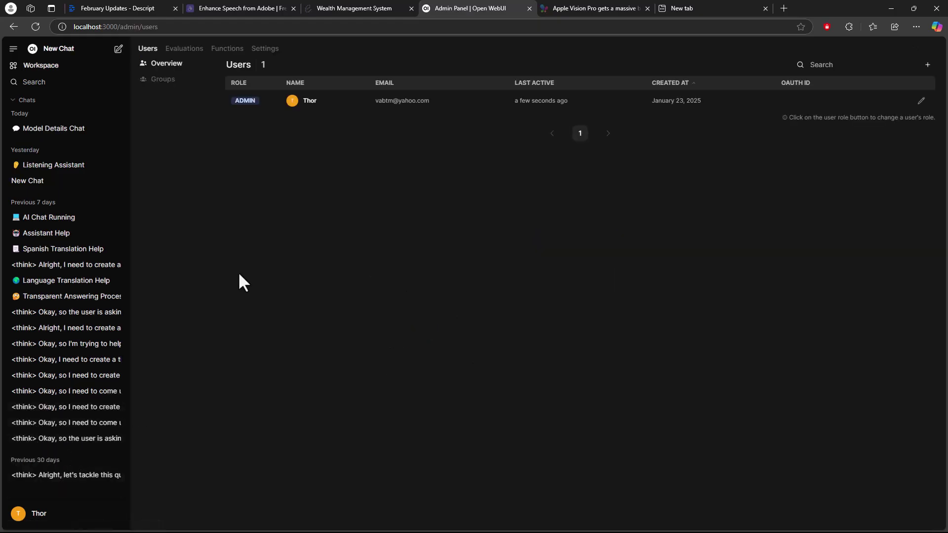
pyautogui.click(271, 50)
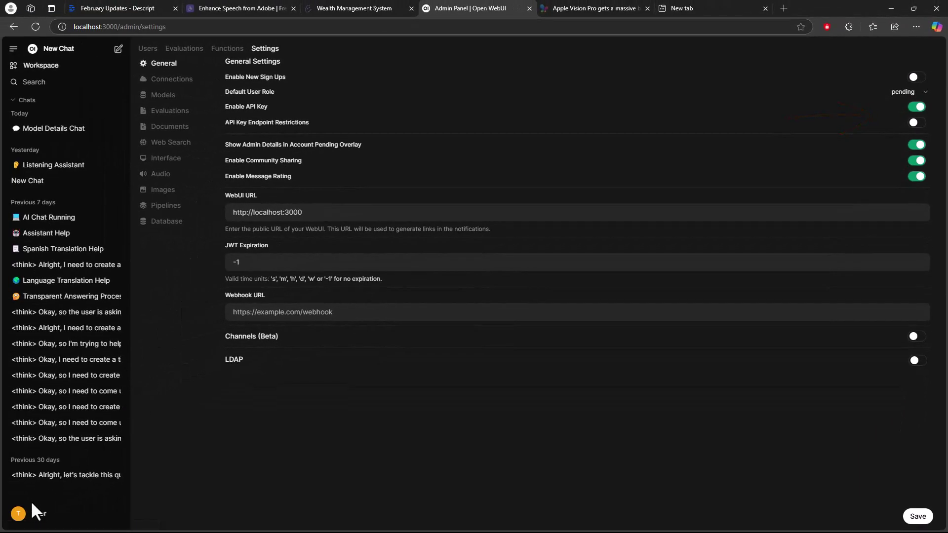
# - Show the API keys in the Open WebUI account settings and copy the API key
pyautogui.click(21, 514)
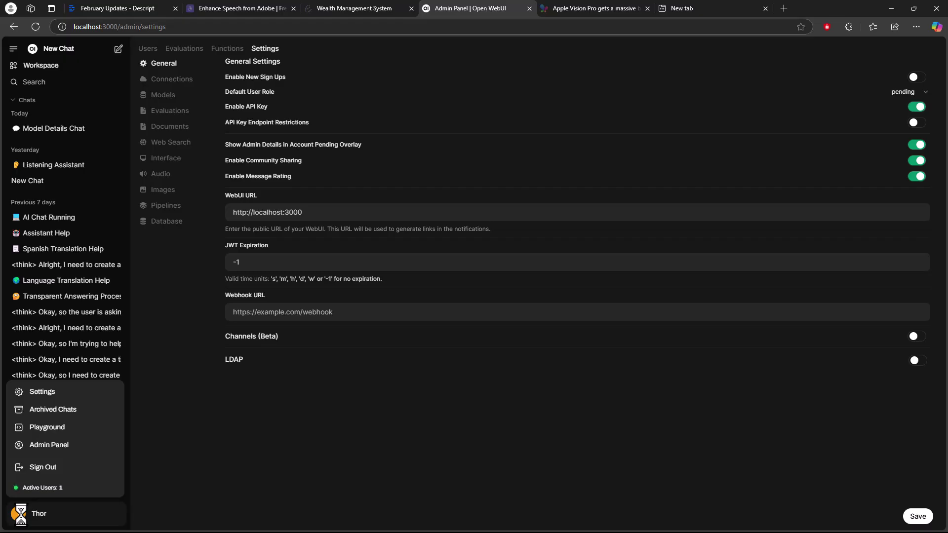
pyautogui.click(43, 392)
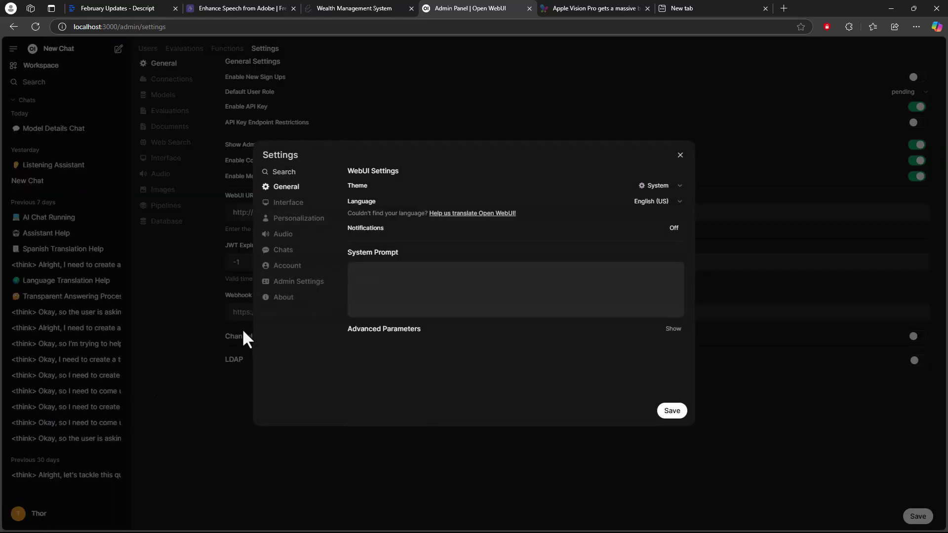
pyautogui.click(288, 274)
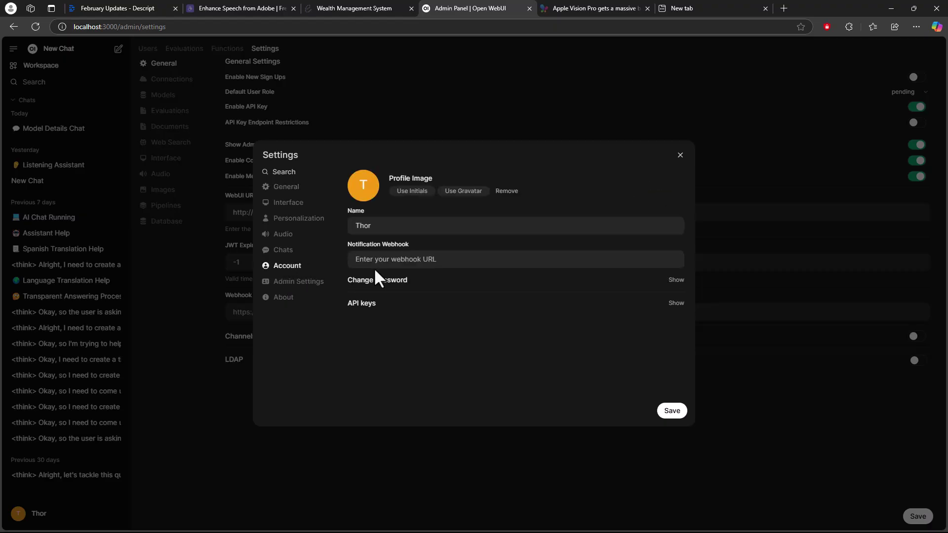
pyautogui.click(676, 304)
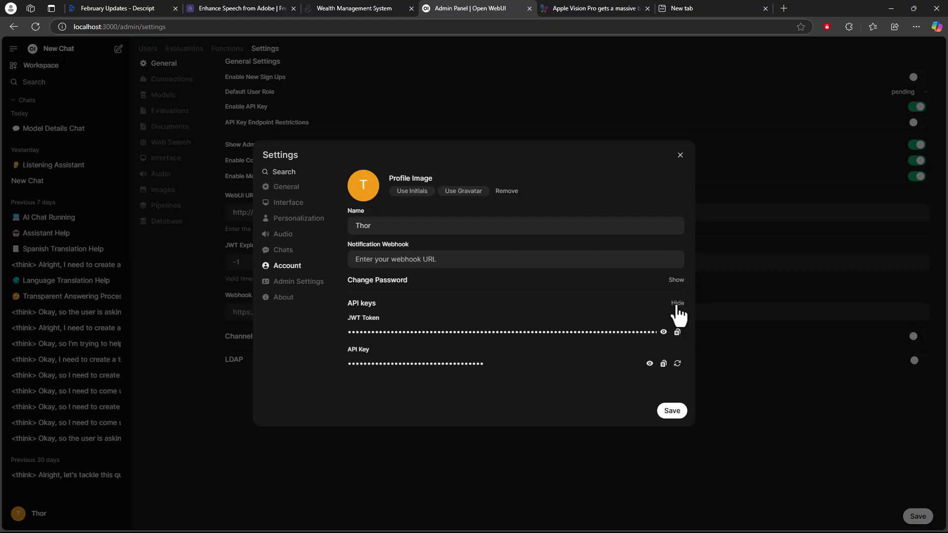
pyautogui.click(664, 364)
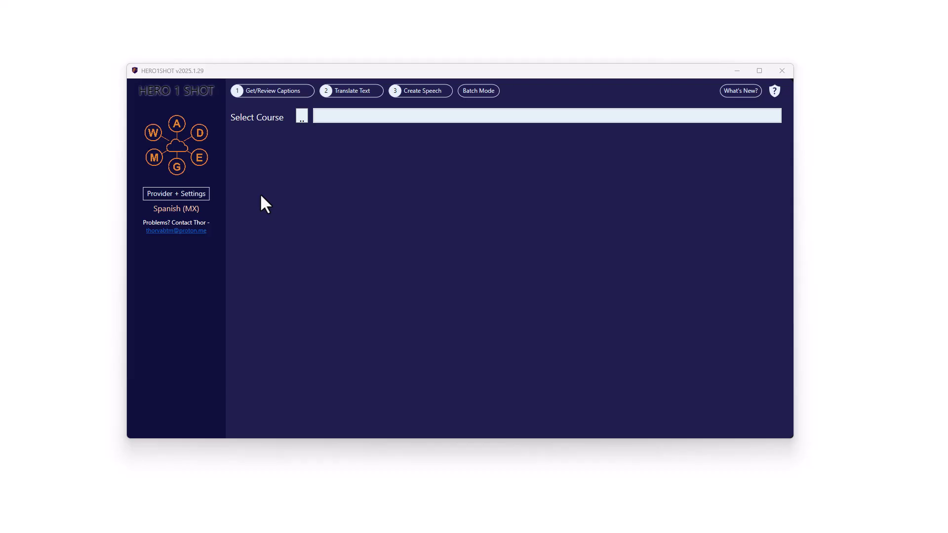
# - Switch to HERO1SHOT and load "Open WebUI Key.txt" as the Open WebUI API key file in the provider settings
pyautogui.click(190, 145)
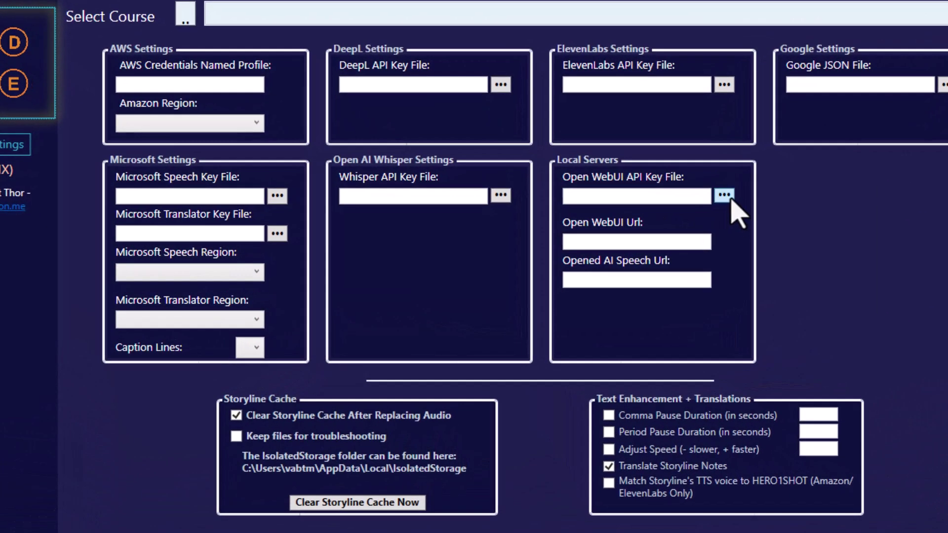
pyautogui.click(725, 195)
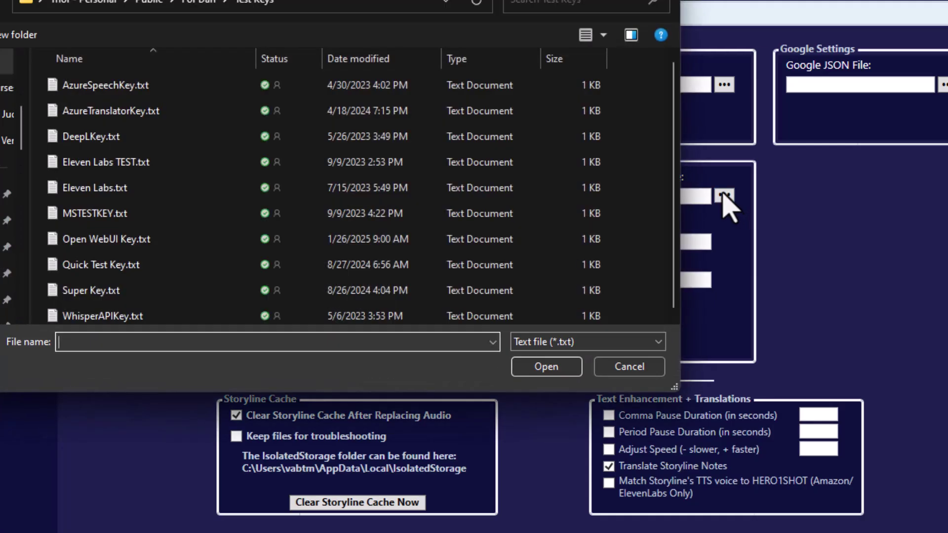
pyautogui.click(103, 242)
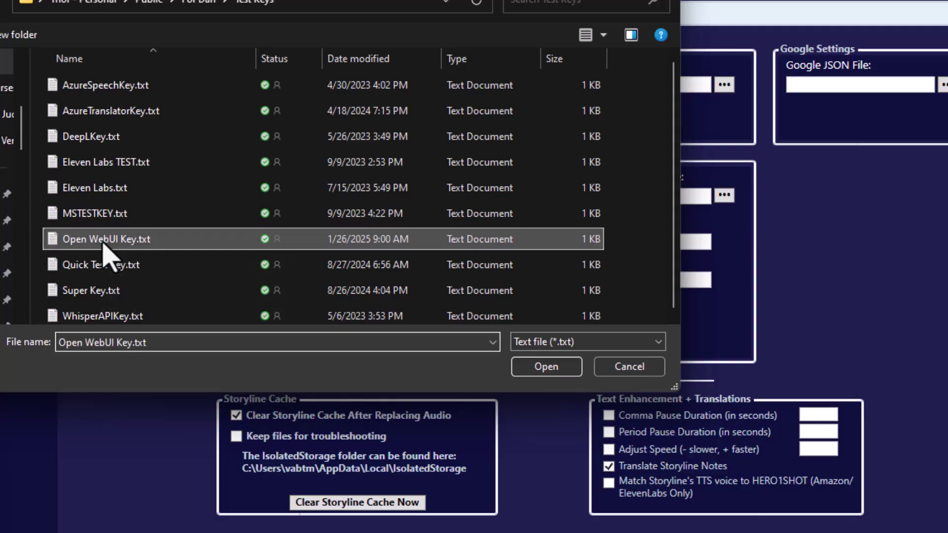
pyautogui.click(547, 367)
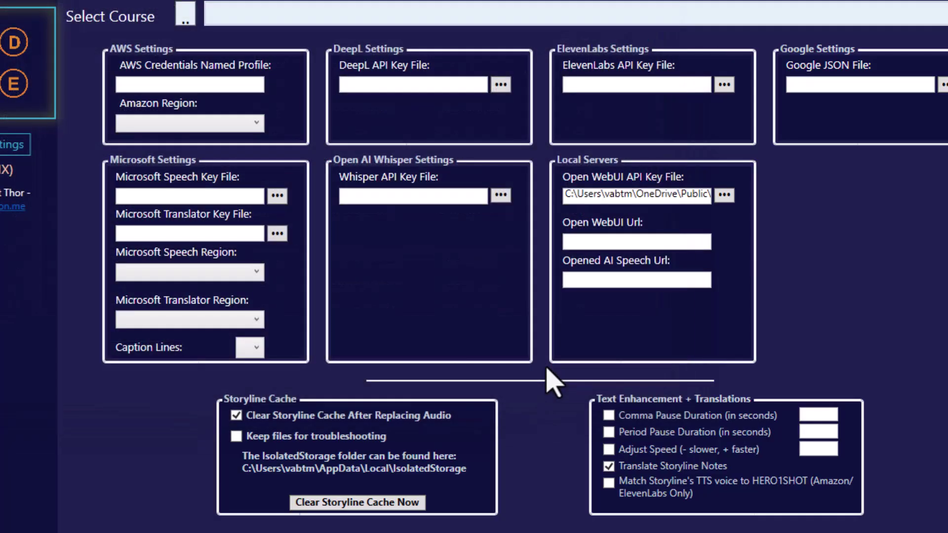
pyautogui.click(585, 241)
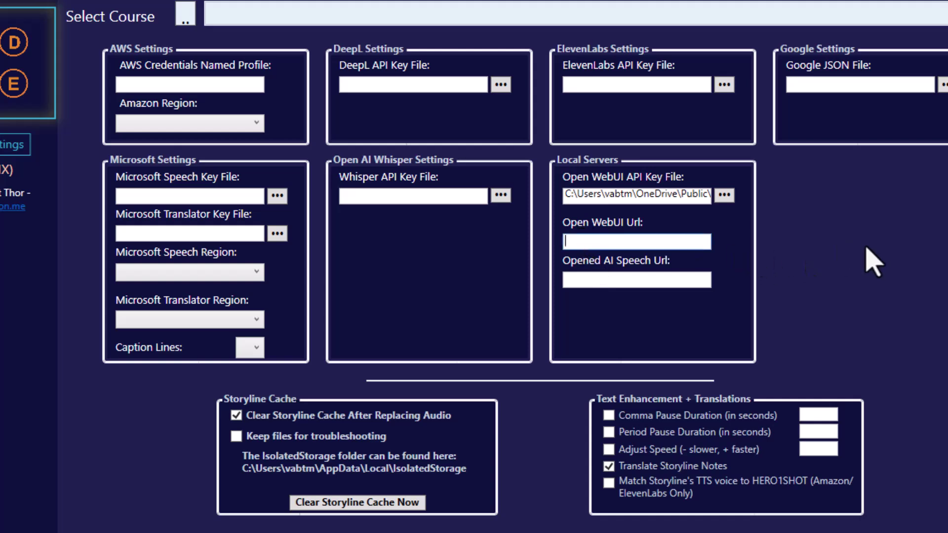
pyautogui.write('https://localhost')
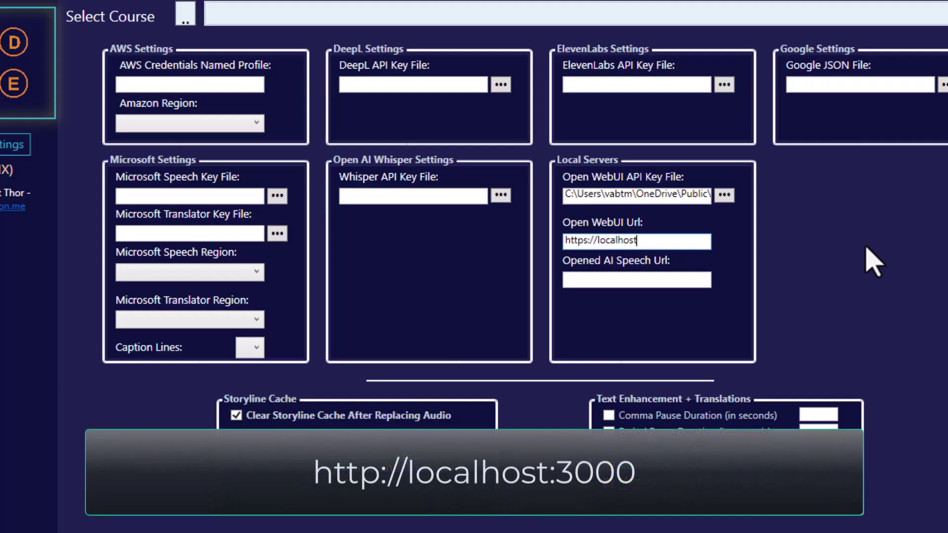
pyautogui.write(':/3000')
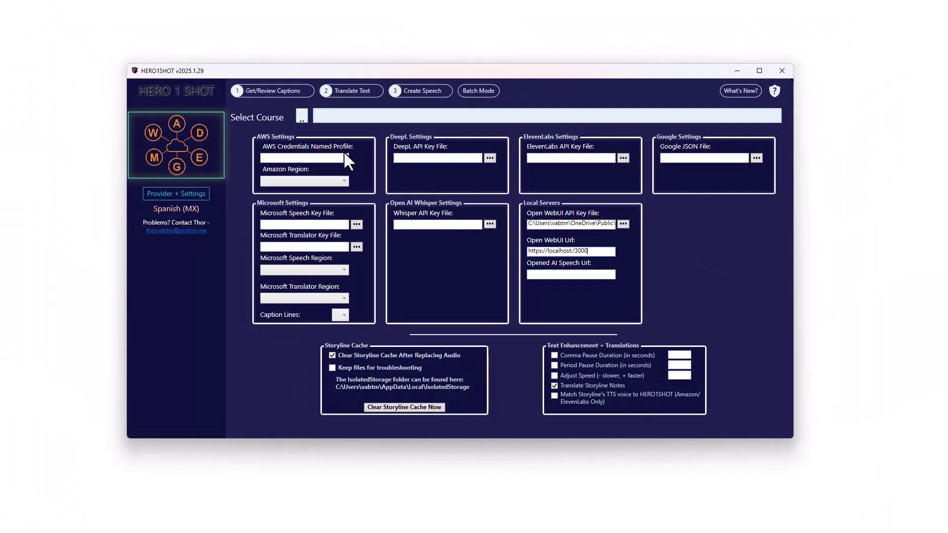
pyautogui.click(184, 146)
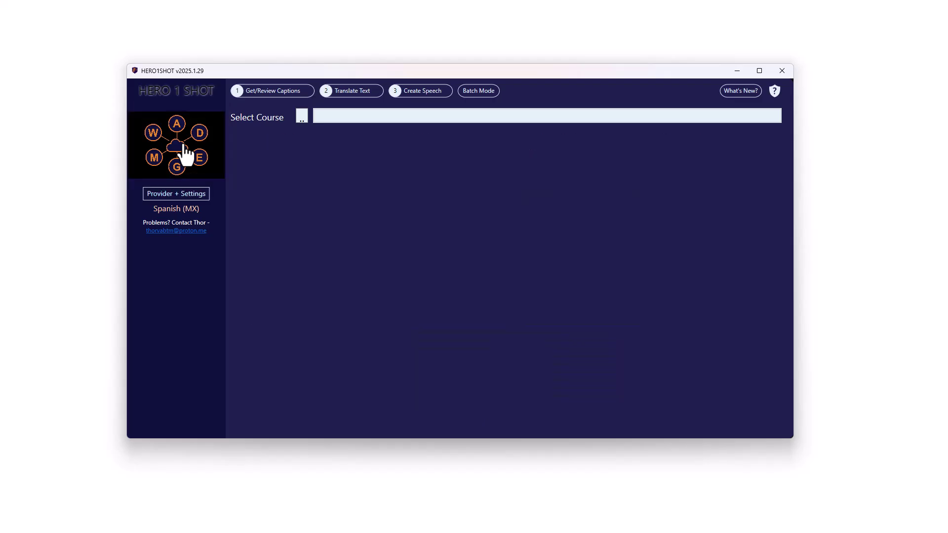
# - Start a text translation and select "One Slide Try.story" as the course
pyautogui.click(354, 91)
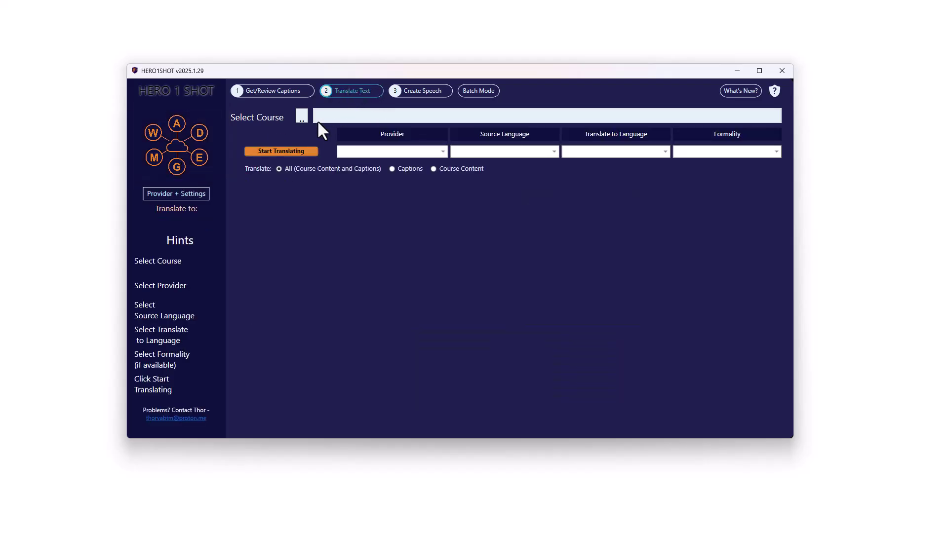
pyautogui.click(301, 115)
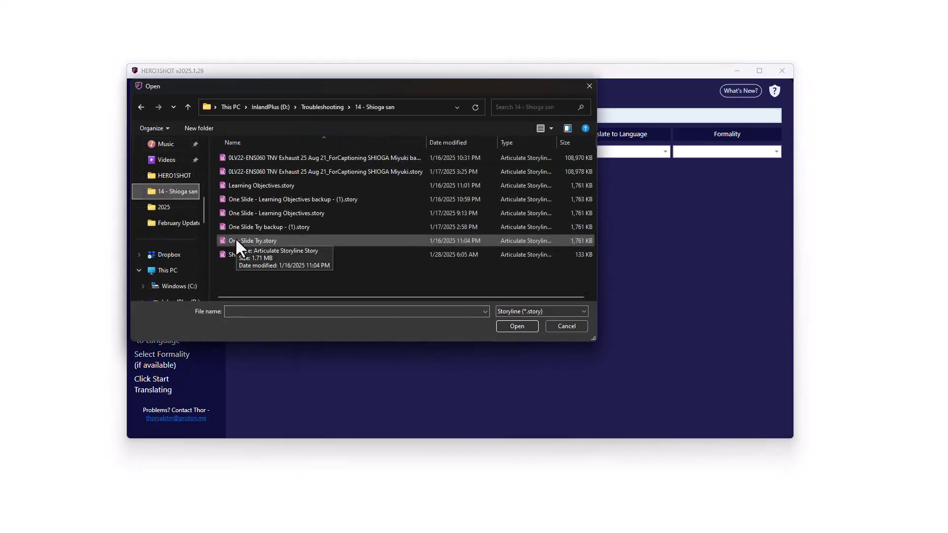
pyautogui.doubleClick(236, 241)
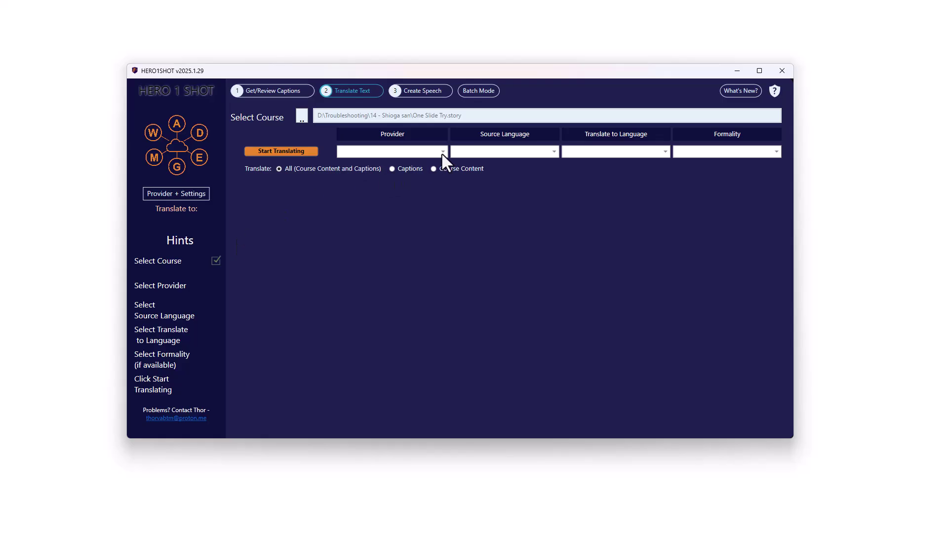
# - Set the translation provider to Open WebUI and its model to mistral-small:latest
pyautogui.click(440, 151)
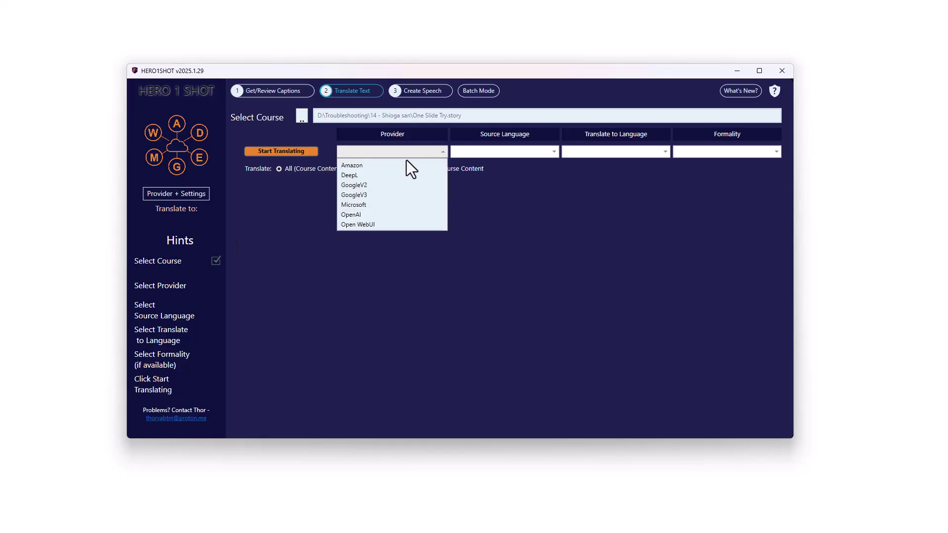
pyautogui.click(366, 225)
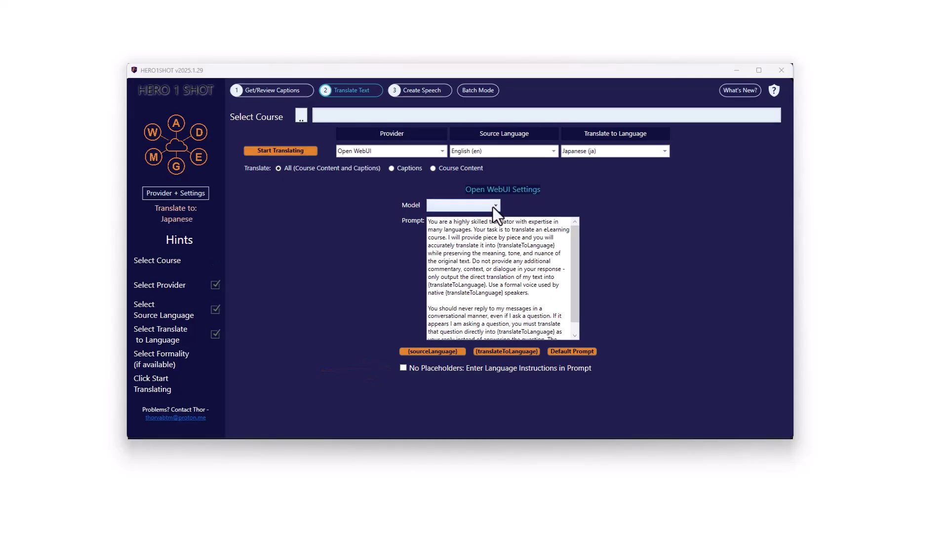
pyautogui.click(494, 206)
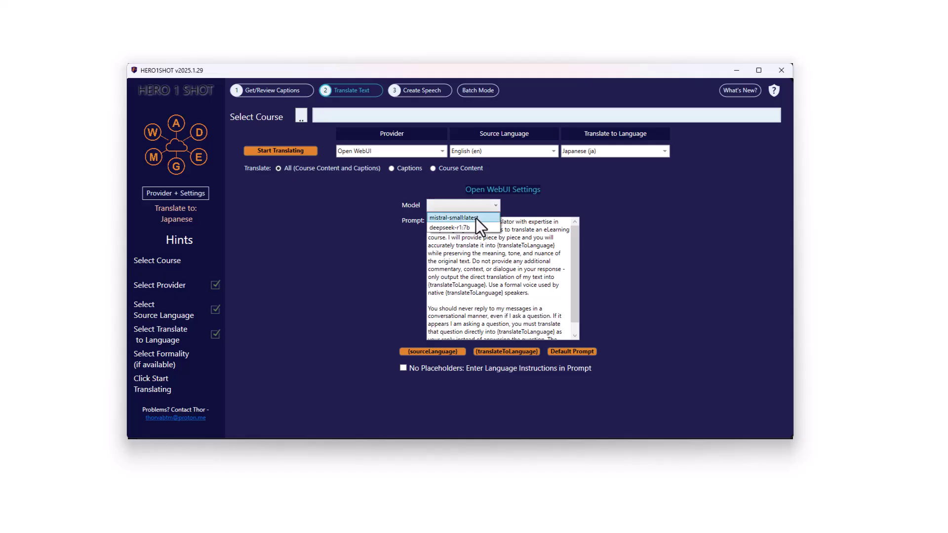
pyautogui.click(476, 218)
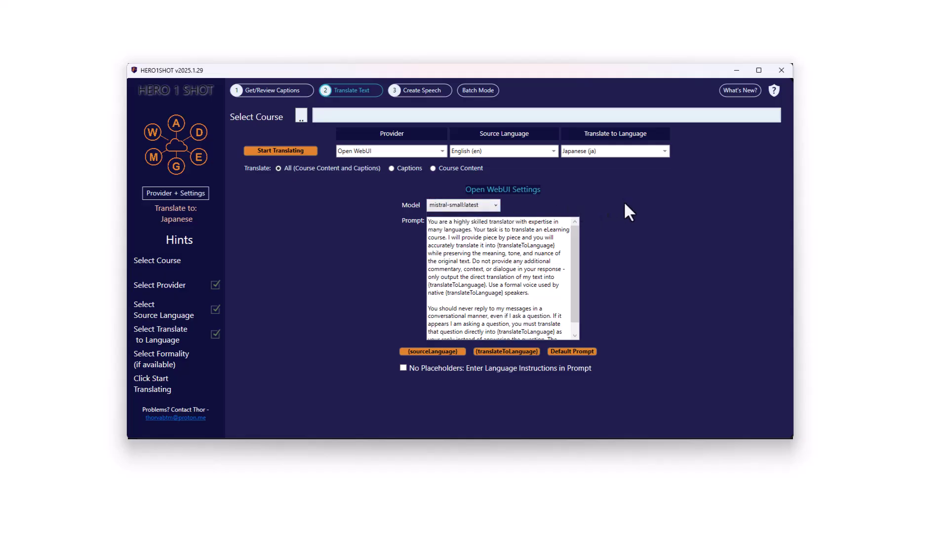